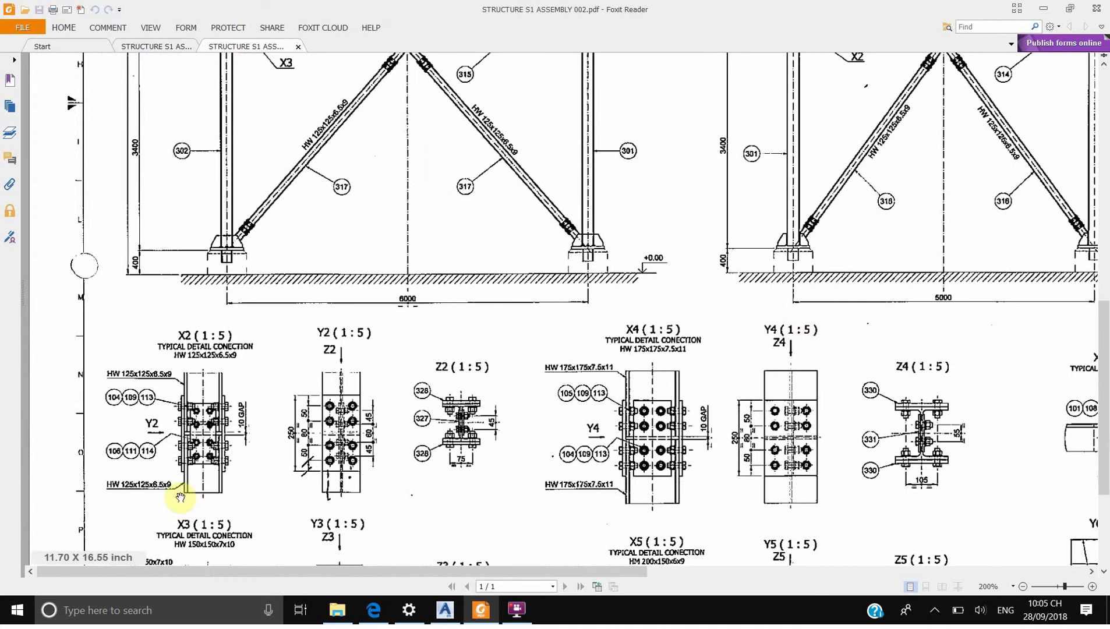
# - Examine the X2 typical connection detail for HW 125x125x6.5x9 in the PDF drawing, and switch to the S1.dwg model in Advance Steel
pyautogui.keyDown('ctrl'); pyautogui.scroll(2, 186, 490); pyautogui.keyUp('ctrl')
pyautogui.moveTo(321, 382); pyautogui.dragTo(395, 353)
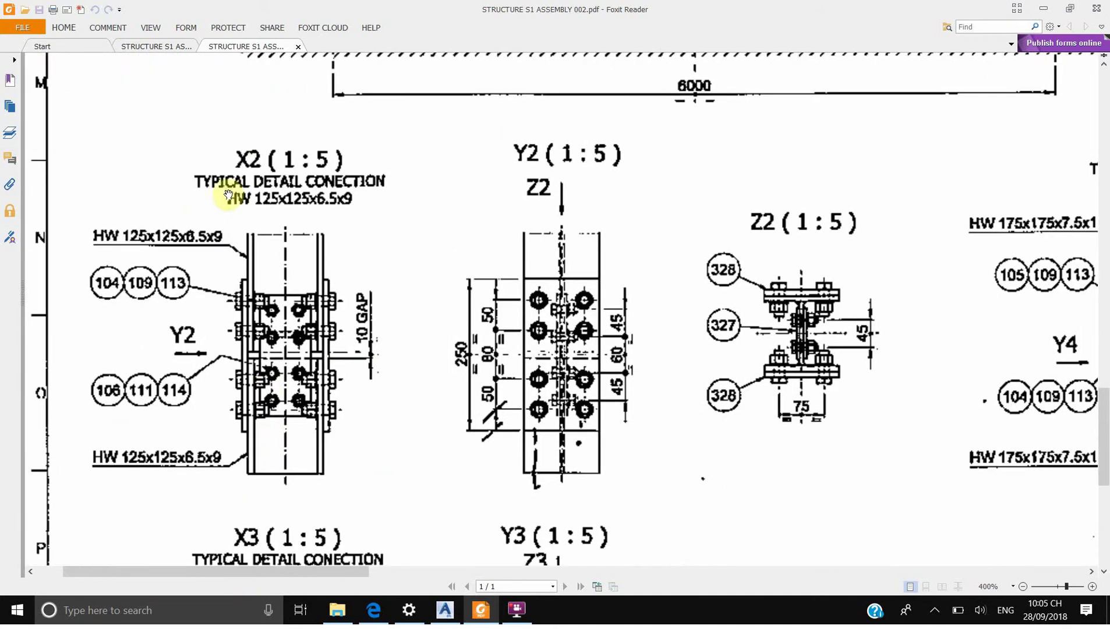
pyautogui.keyDown('ctrl'); pyautogui.scroll(-2, 225, 349); pyautogui.keyUp('ctrl')
pyautogui.moveTo(639, 243)
pyautogui.mouseDown()
pyautogui.moveTo(616, 266)
pyautogui.moveTo(607, 353)
pyautogui.mouseUp()
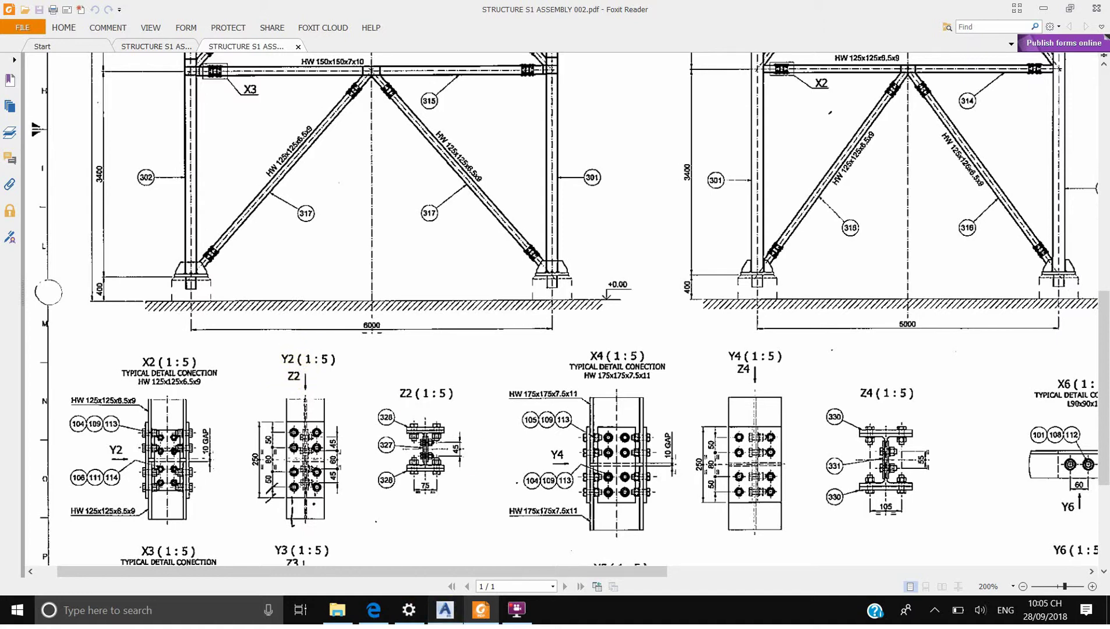
pyautogui.click(445, 611)
pyautogui.scroll(2, 491, 262)
pyautogui.moveTo(518, 253); pyautogui.dragTo(465, 273, button='middle')
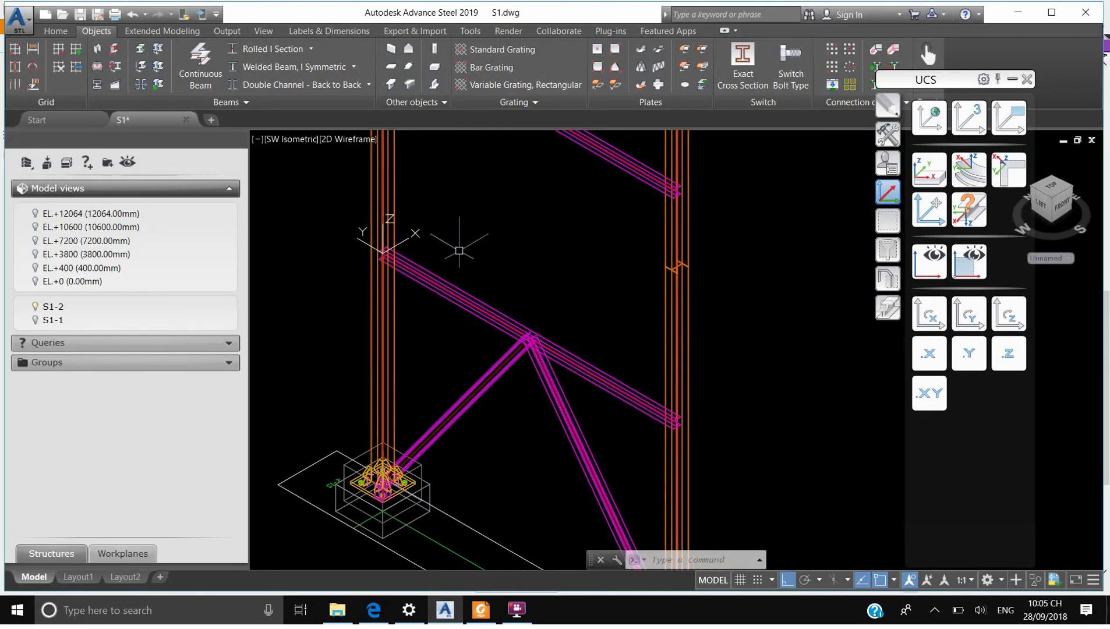
# - Reset the UCS to World and align it to the lower horizontal beam at its midpoint with UCS at object
pyautogui.click(930, 127)
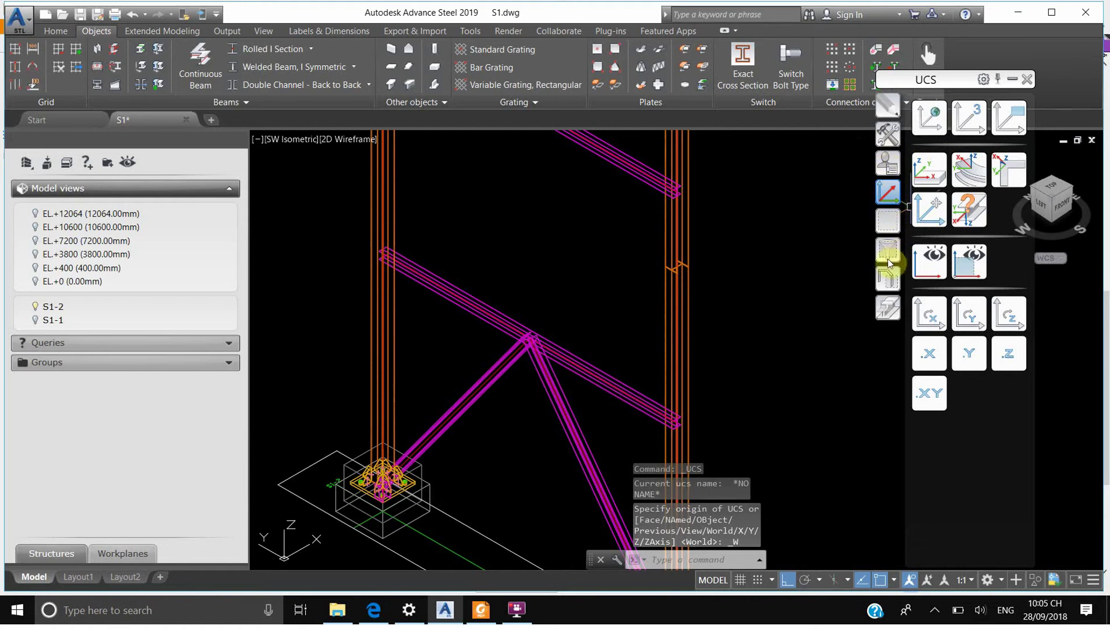
pyautogui.click(888, 134)
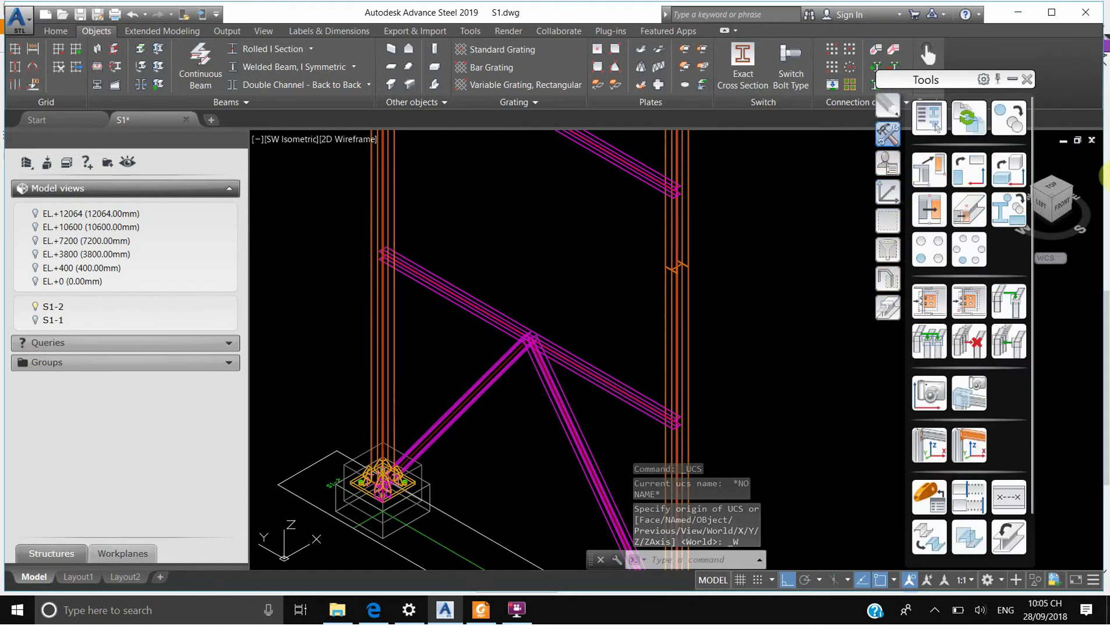
pyautogui.click(887, 194)
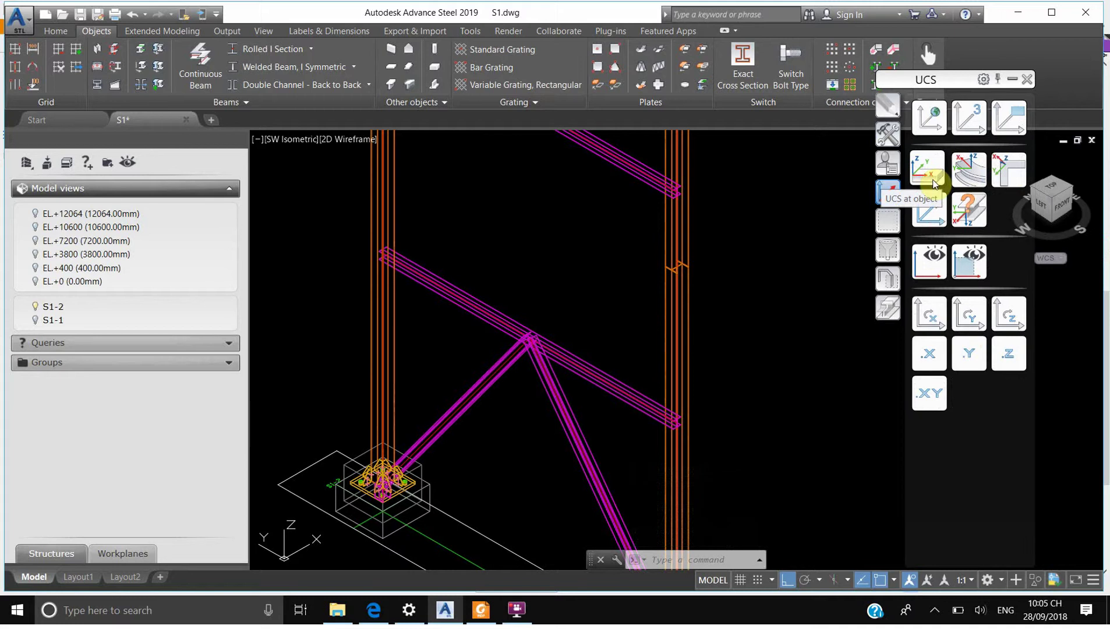
pyautogui.click(934, 184)
pyautogui.click(429, 280)
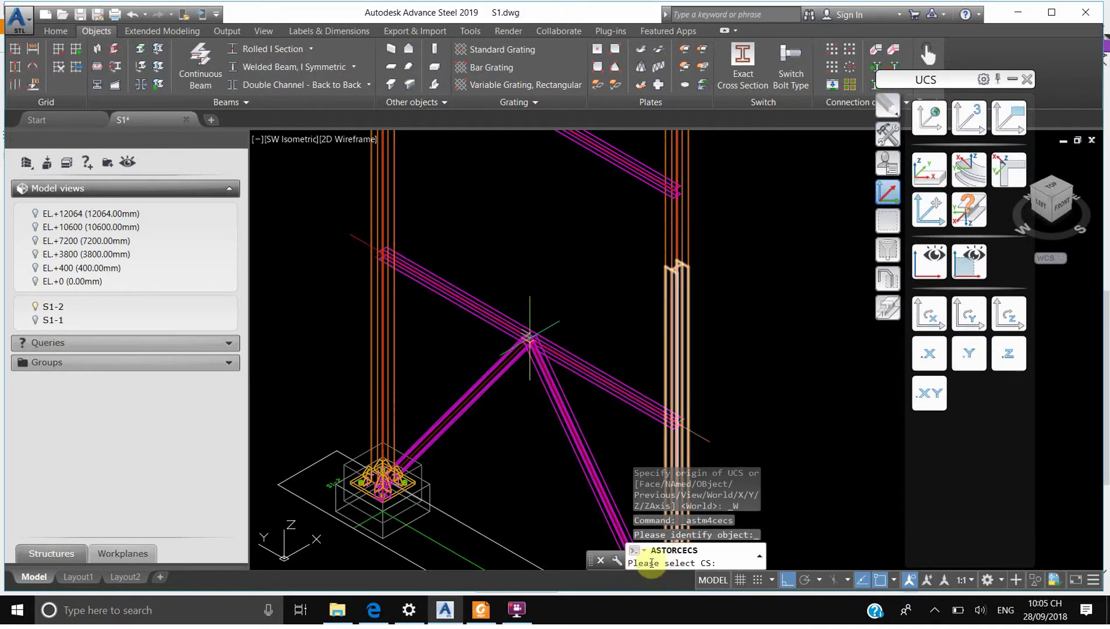
pyautogui.click(556, 317)
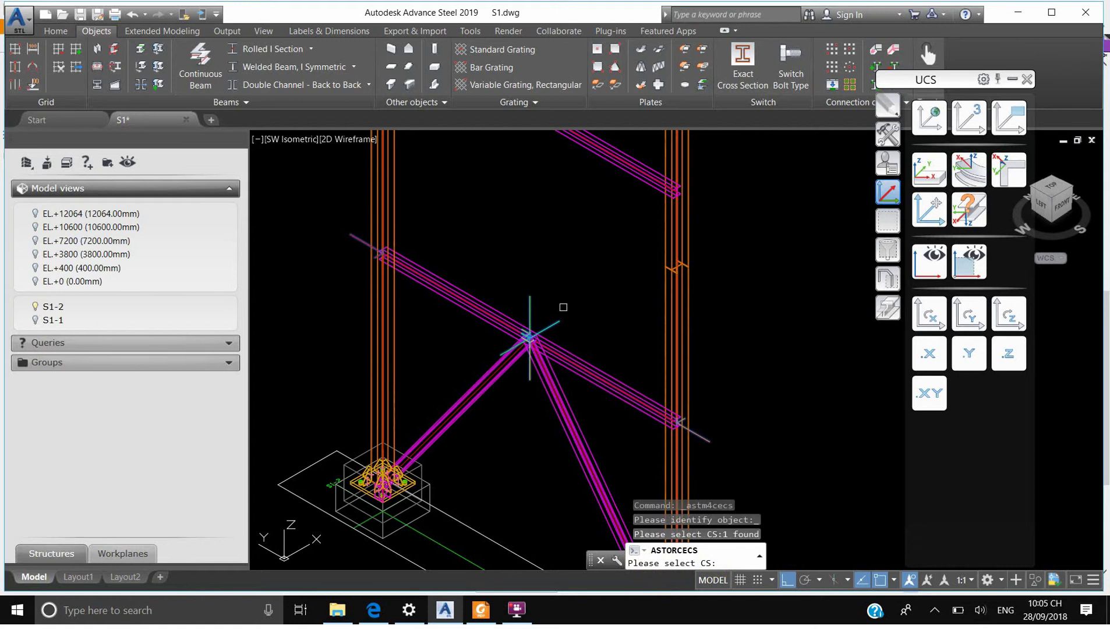
pyautogui.press('Return')
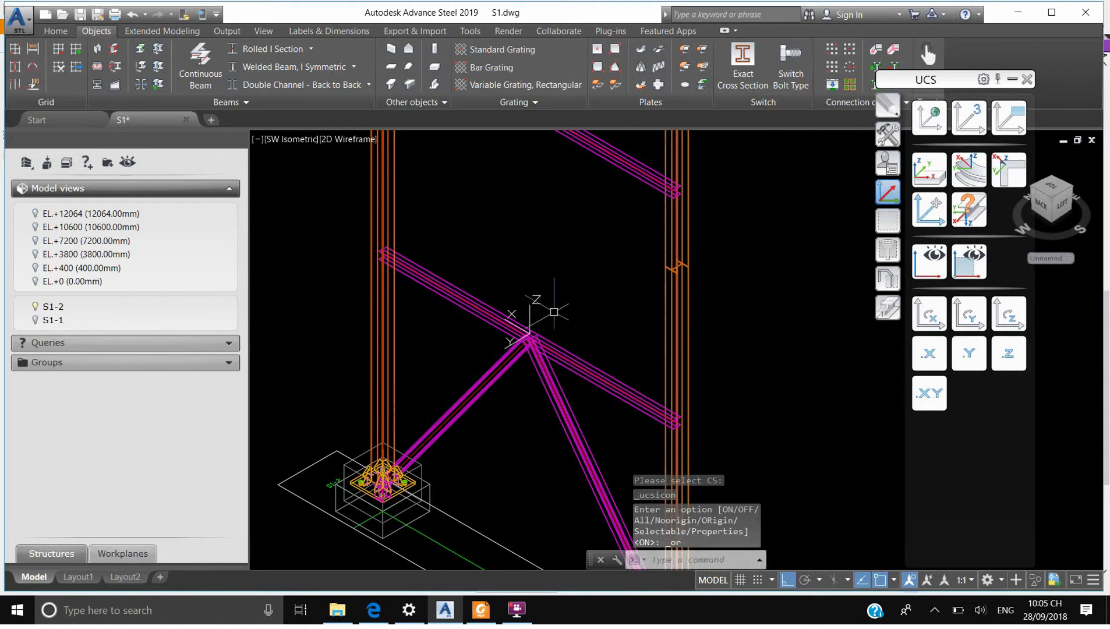
# - Isolate the lower horizontal beam by showing only the selected object, and view it in plan to the current UCS
pyautogui.click(490, 304)
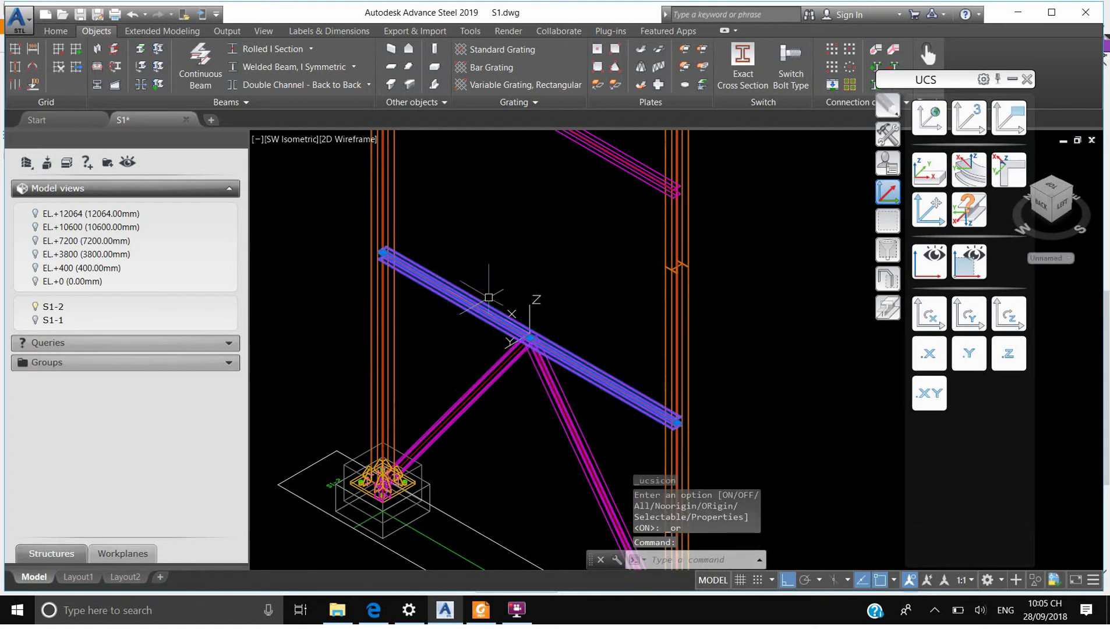
pyautogui.click(888, 279)
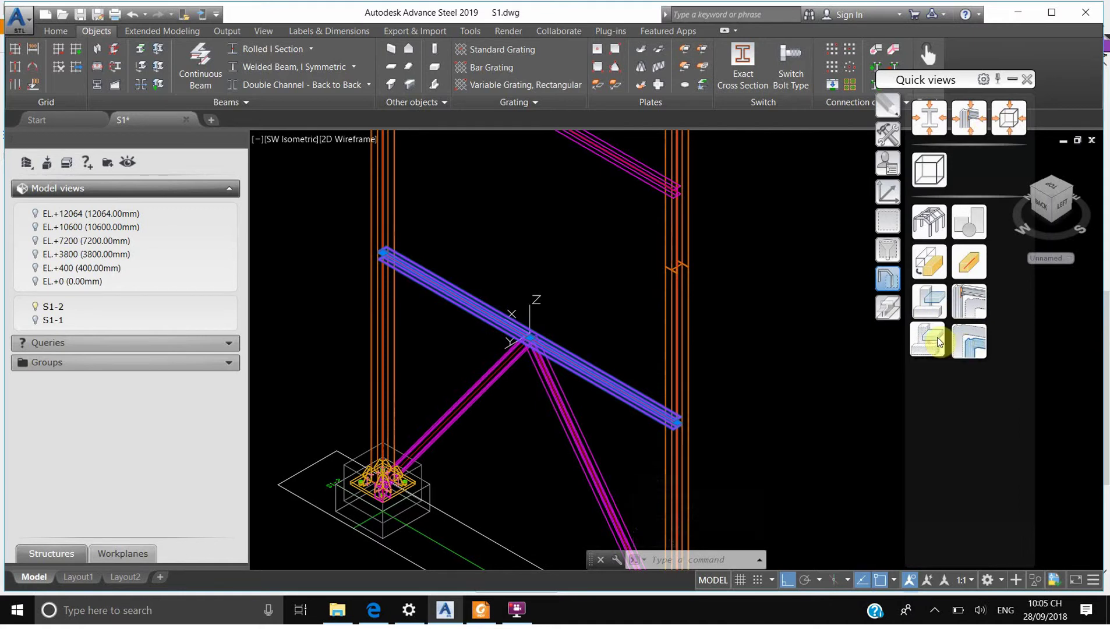
pyautogui.click(938, 338)
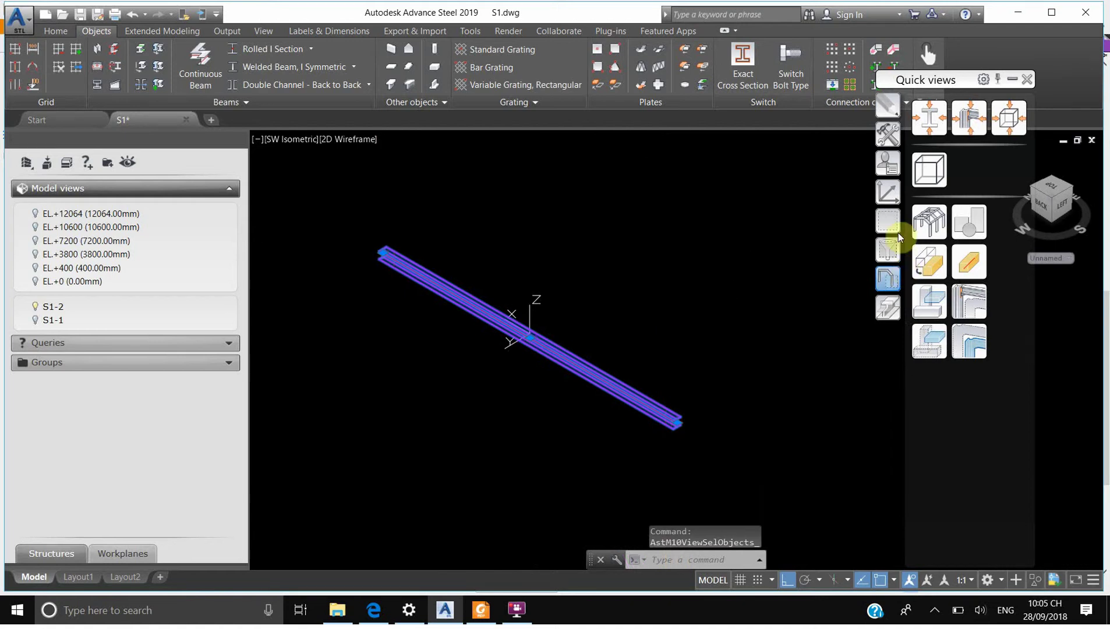
pyautogui.click(896, 193)
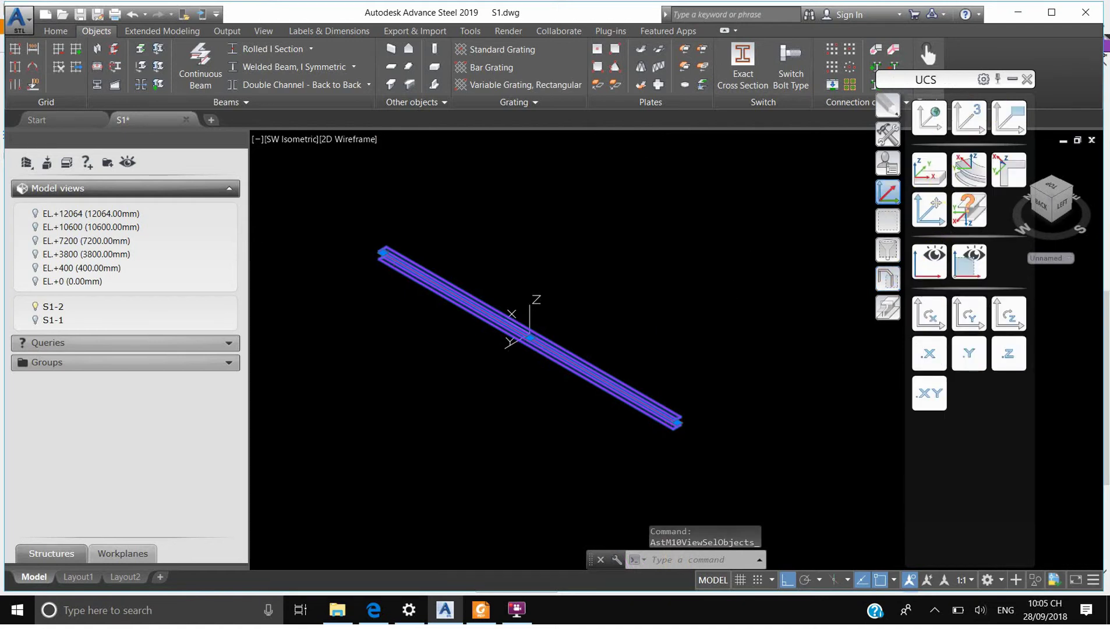
pyautogui.click(929, 262)
pyautogui.moveTo(536, 354); pyautogui.dragTo(713, 349, button='middle')
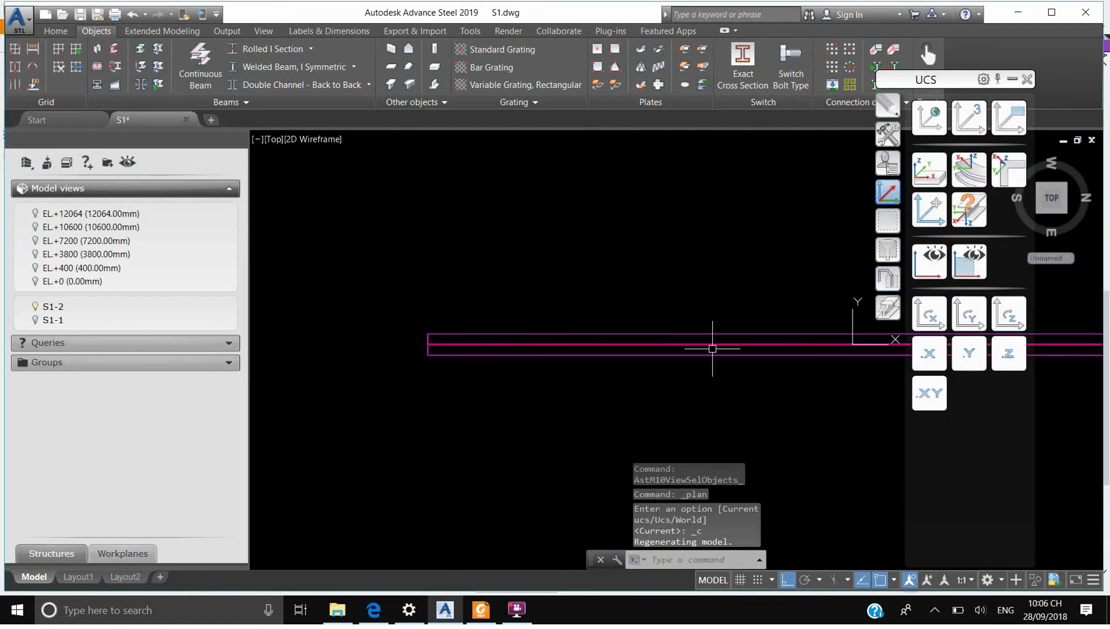
# - Move the UCS origin to the node at the left end of the isolated beam
pyautogui.click(930, 211)
pyautogui.scroll(4, 440, 370)
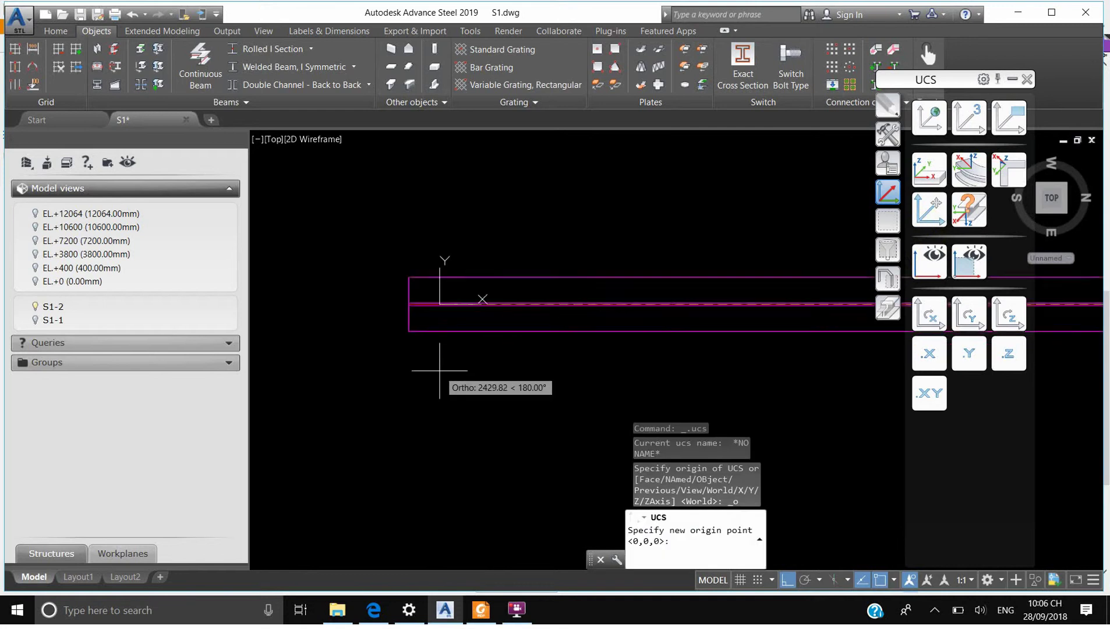
pyautogui.scroll(4, 440, 370)
pyautogui.keyDown('shift'); pyautogui.rightClick(435, 368); pyautogui.keyUp('shift')
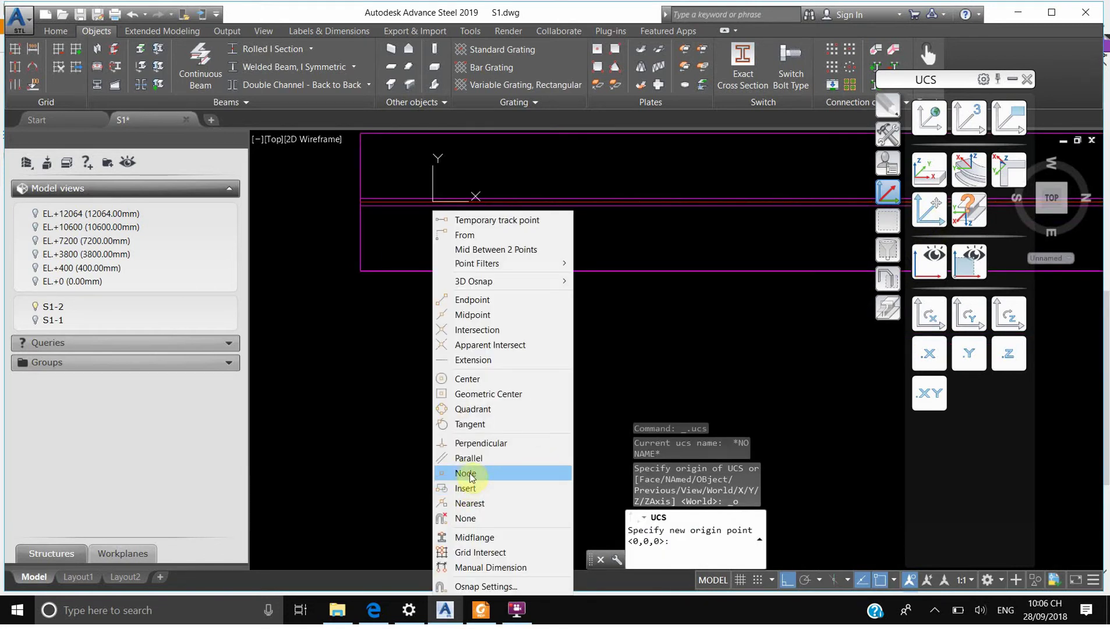
pyautogui.click(469, 474)
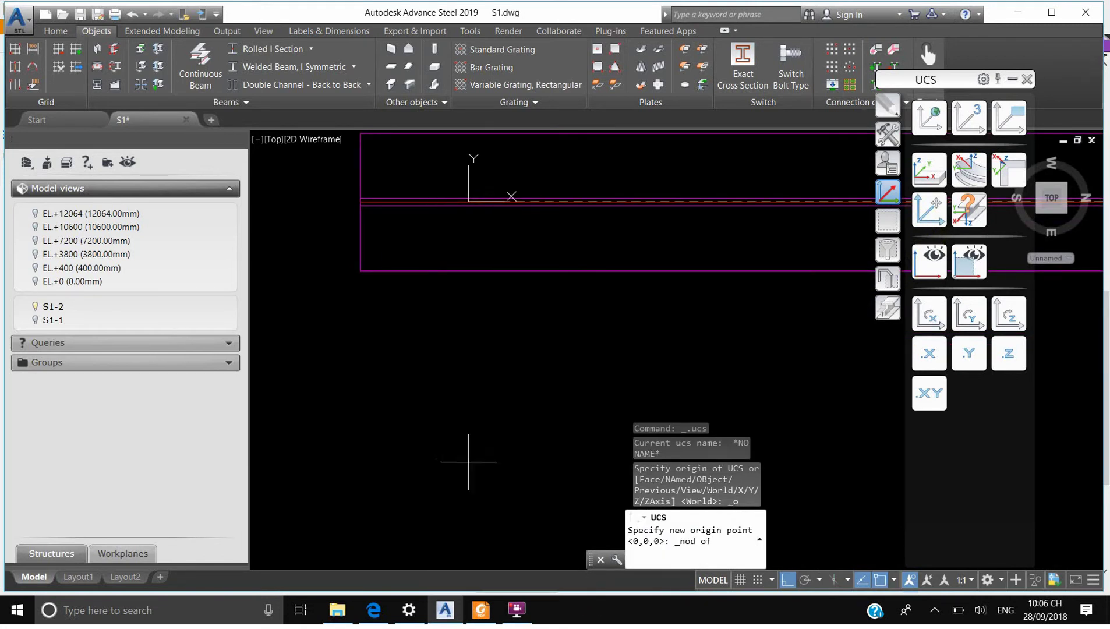
pyautogui.click(361, 209)
pyautogui.scroll(-6, 330, 295)
pyautogui.scroll(2, 387, 272)
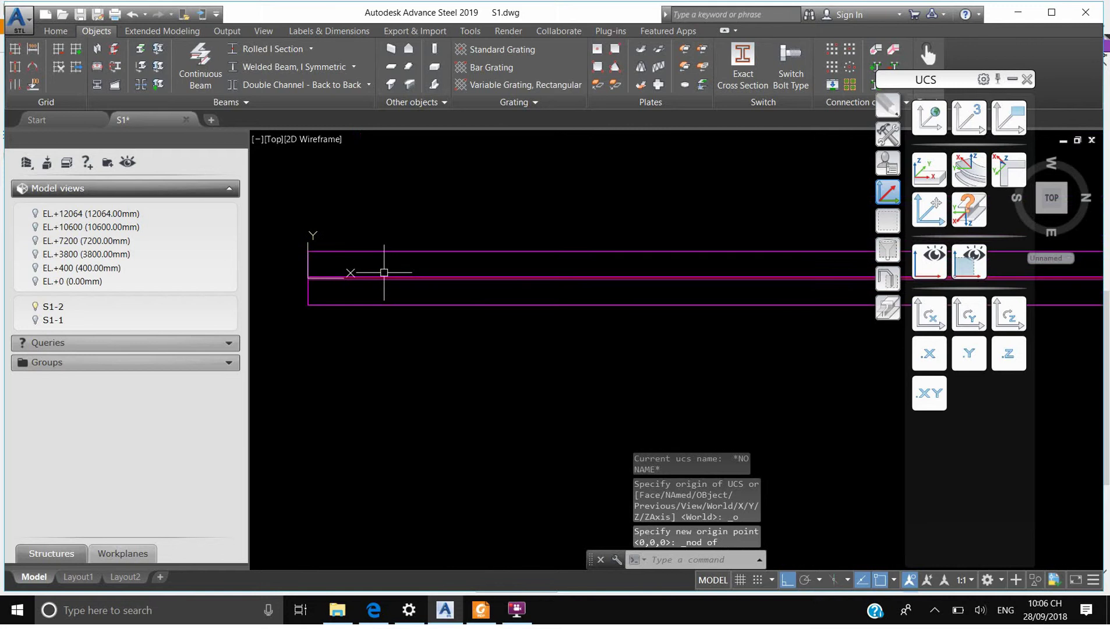
# - Split the beam at point 500,0 from its left end with Split Beams
pyautogui.click(160, 48)
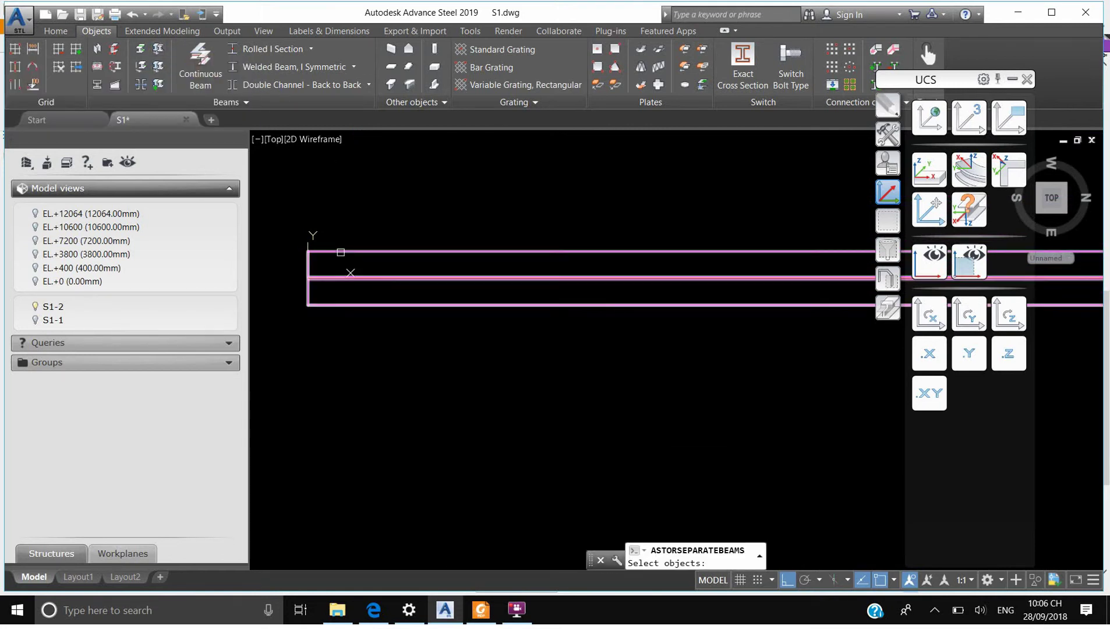
pyautogui.click(348, 252)
pyautogui.press('Return')
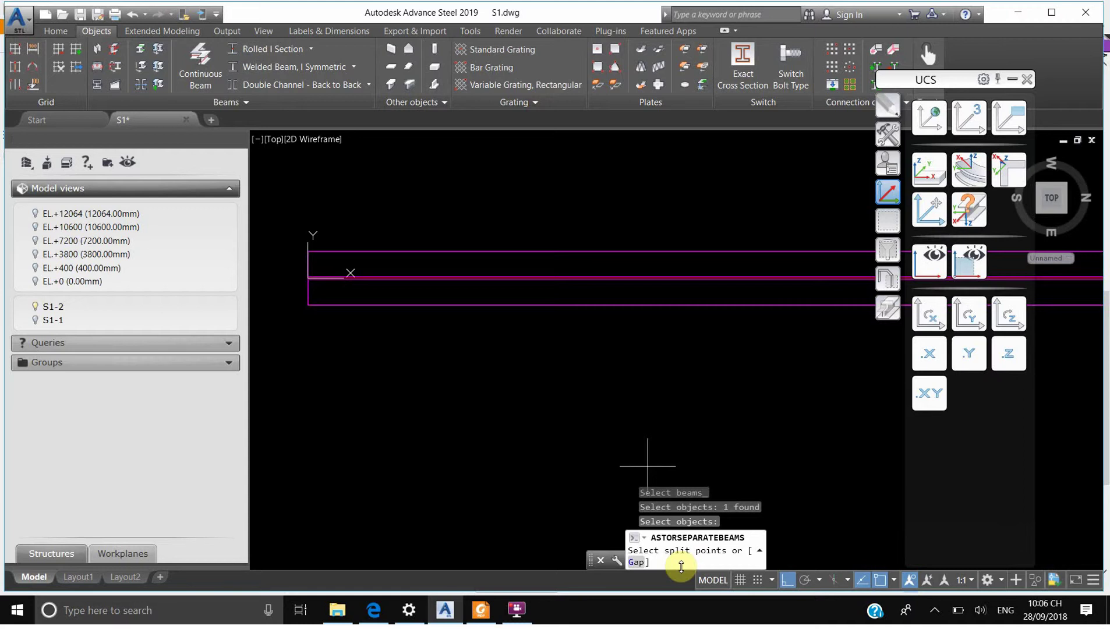
pyautogui.write('500,0')
pyautogui.press('Return')
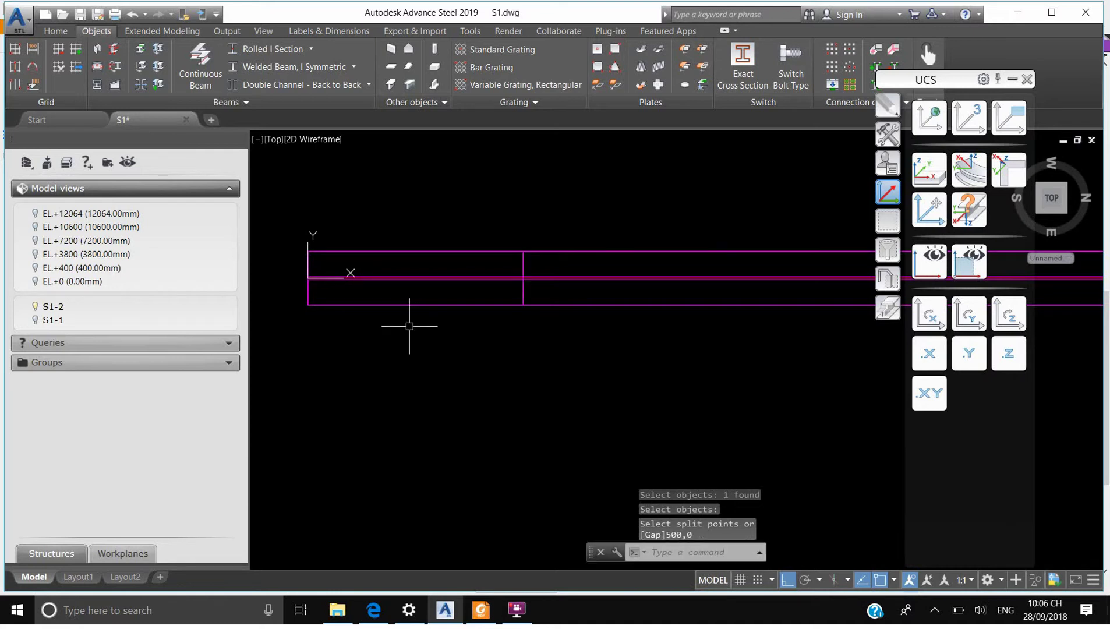
# - Measure the length of the short split piece along its upper edge with the Distance command
pyautogui.click(523, 278)
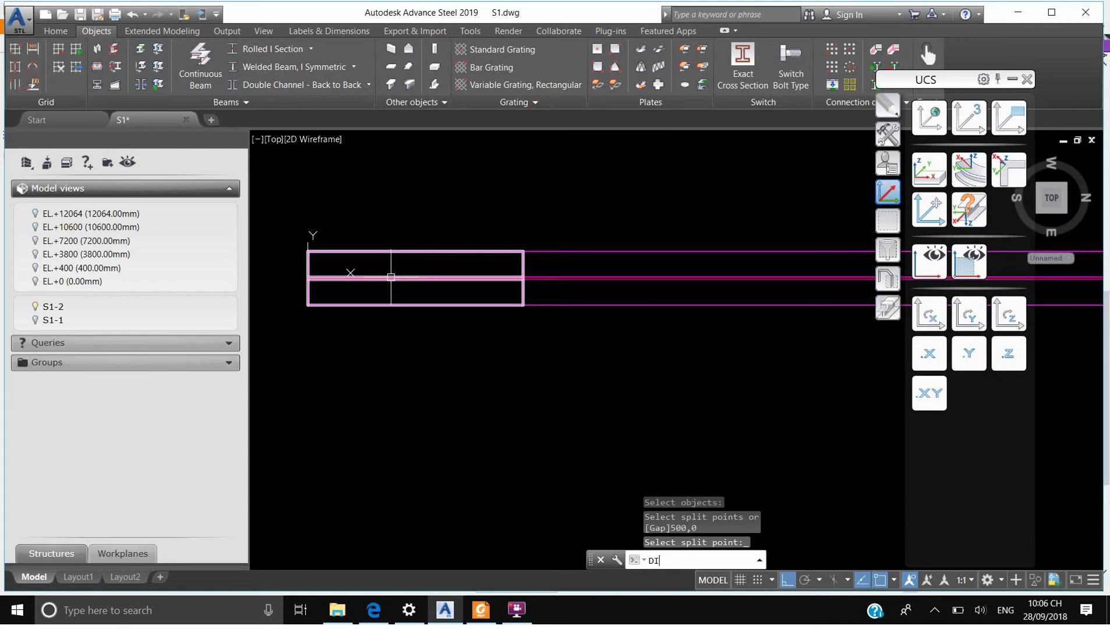
pyautogui.press('Return')
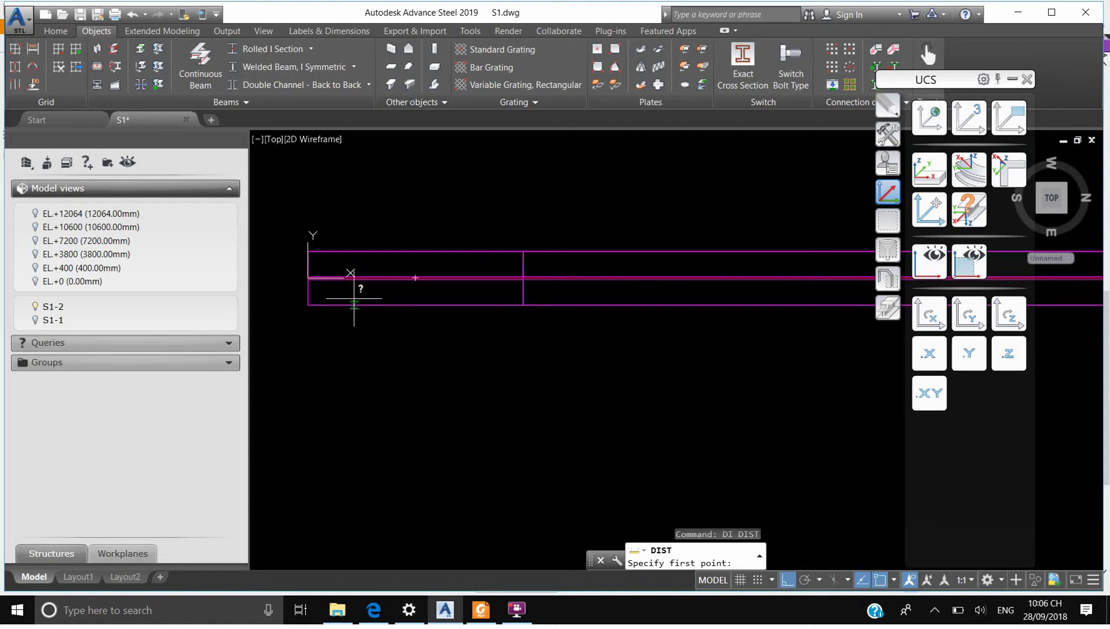
pyautogui.click(307, 251)
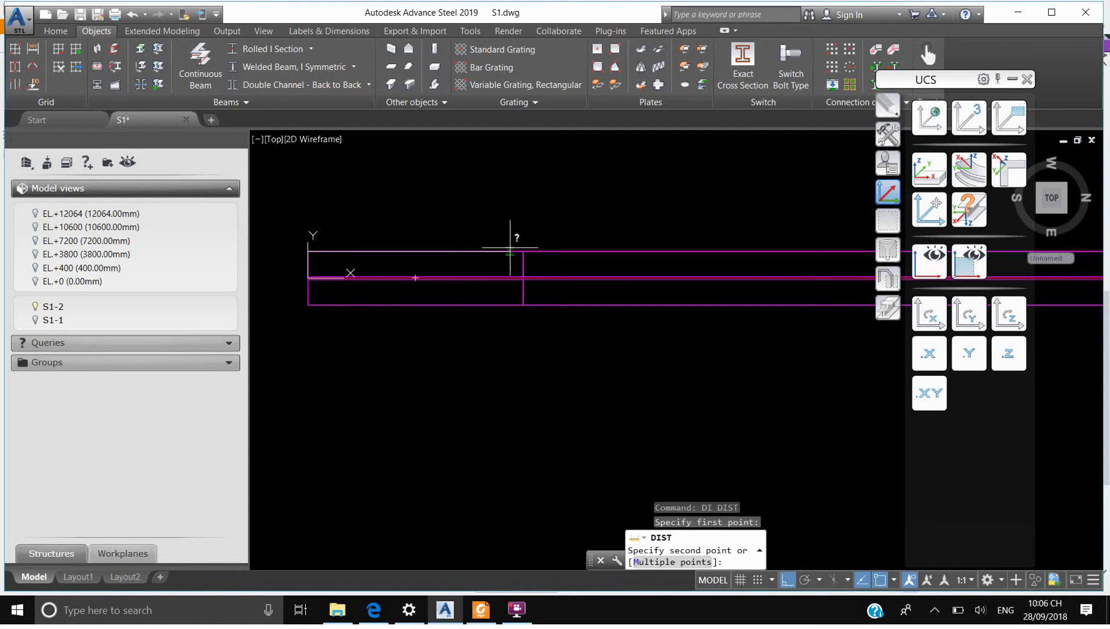
pyautogui.click(523, 251)
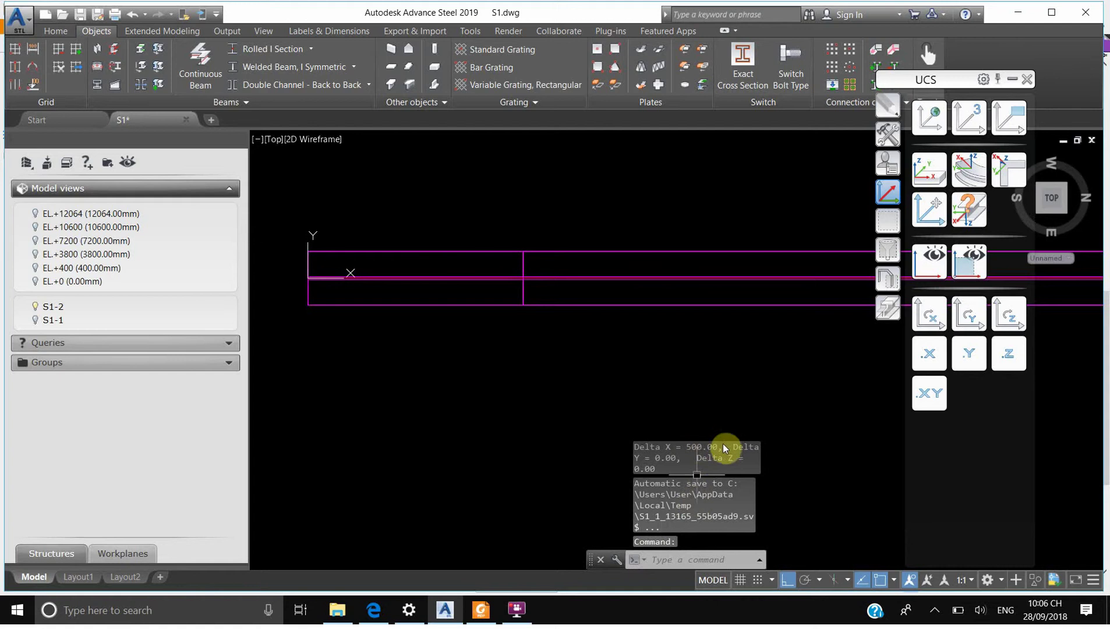
# - Move the UCS origin to the node at the right end of the remaining long beam
pyautogui.moveTo(401, 290)
pyautogui.mouseDown(button='middle')
pyautogui.moveTo(459, 312)
pyautogui.moveTo(465, 327)
pyautogui.mouseUp(button='middle')
pyautogui.scroll(2, 512, 308)
pyautogui.moveTo(551, 323); pyautogui.dragTo(579, 281, button='middle')
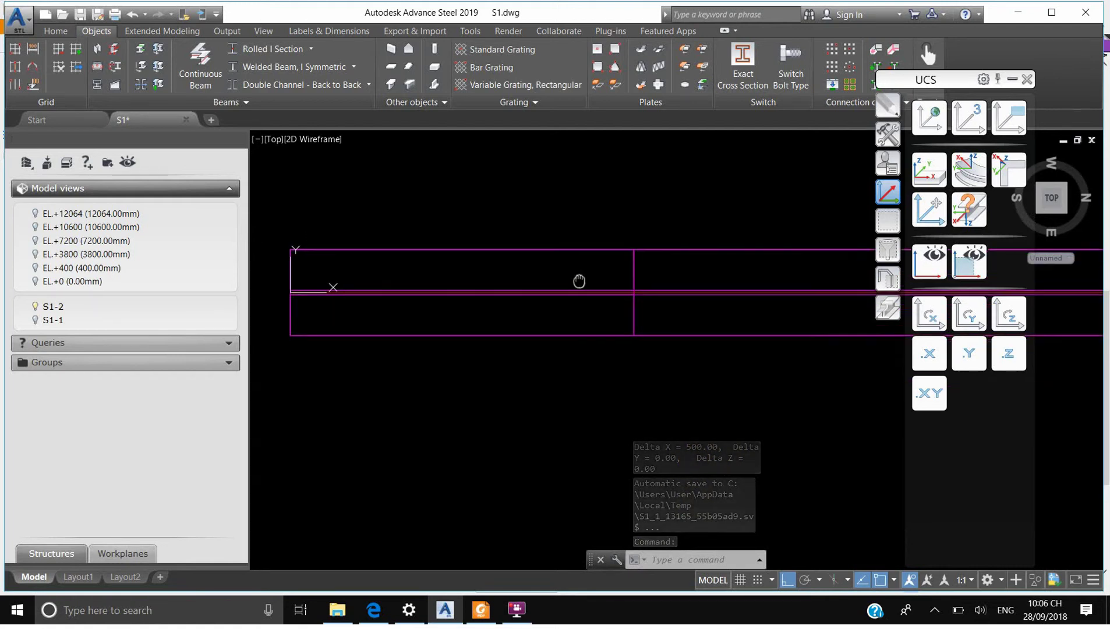
pyautogui.scroll(-3, 579, 281)
pyautogui.scroll(5, 583, 297)
pyautogui.scroll(-5, 460, 294)
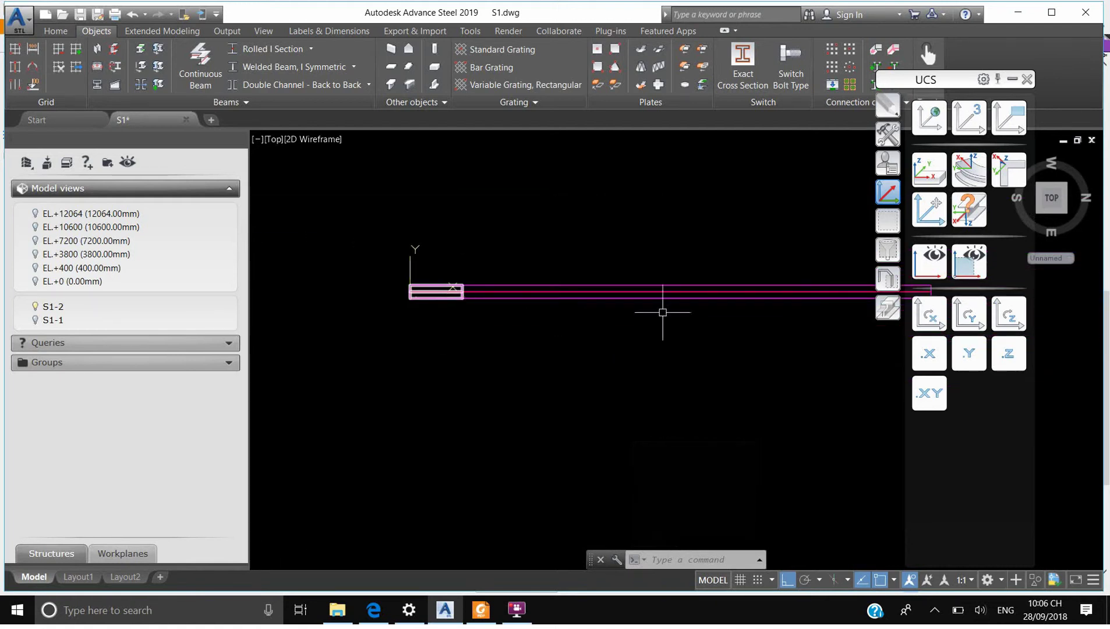
pyautogui.moveTo(663, 312); pyautogui.dragTo(455, 327, button='middle')
pyautogui.scroll(7, 720, 308)
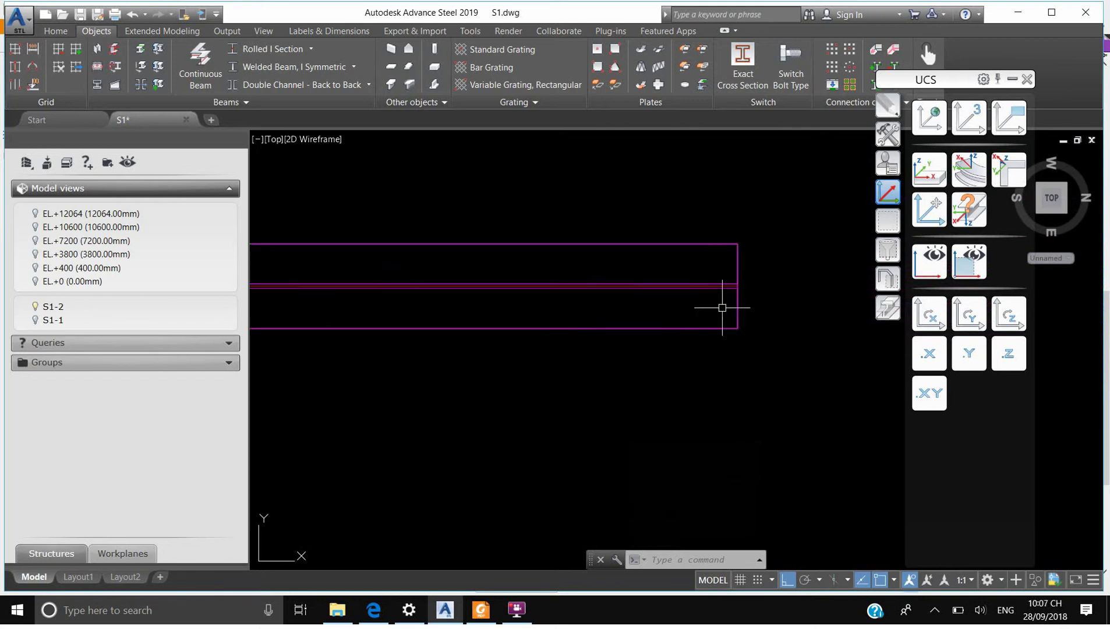
pyautogui.click(923, 214)
pyautogui.keyDown('shift'); pyautogui.rightClick(686, 258); pyautogui.keyUp('shift')
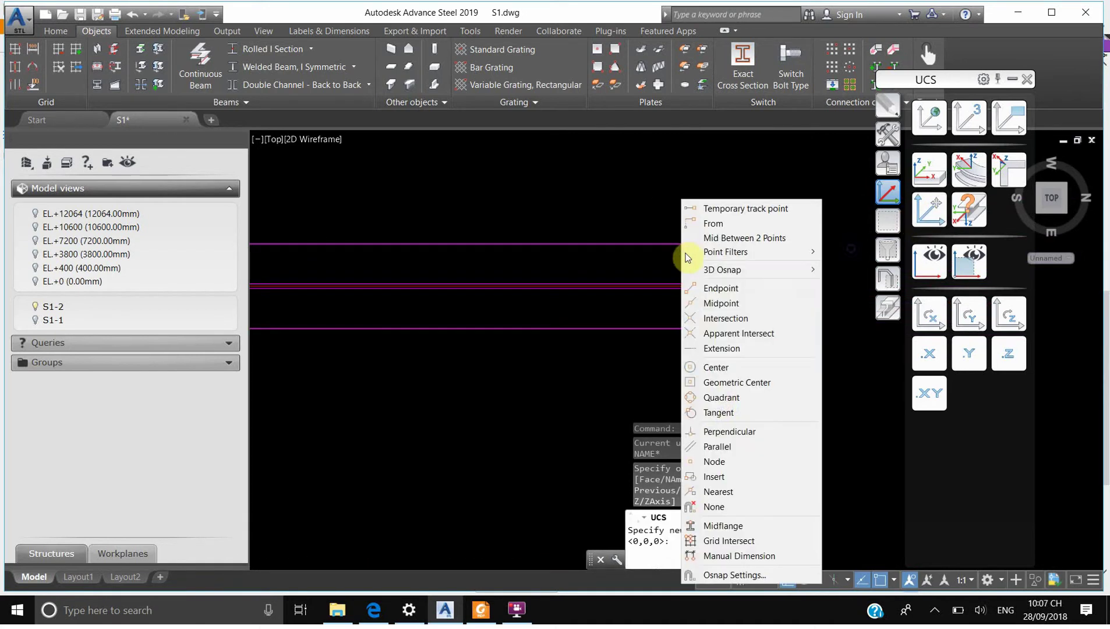
pyautogui.click(708, 462)
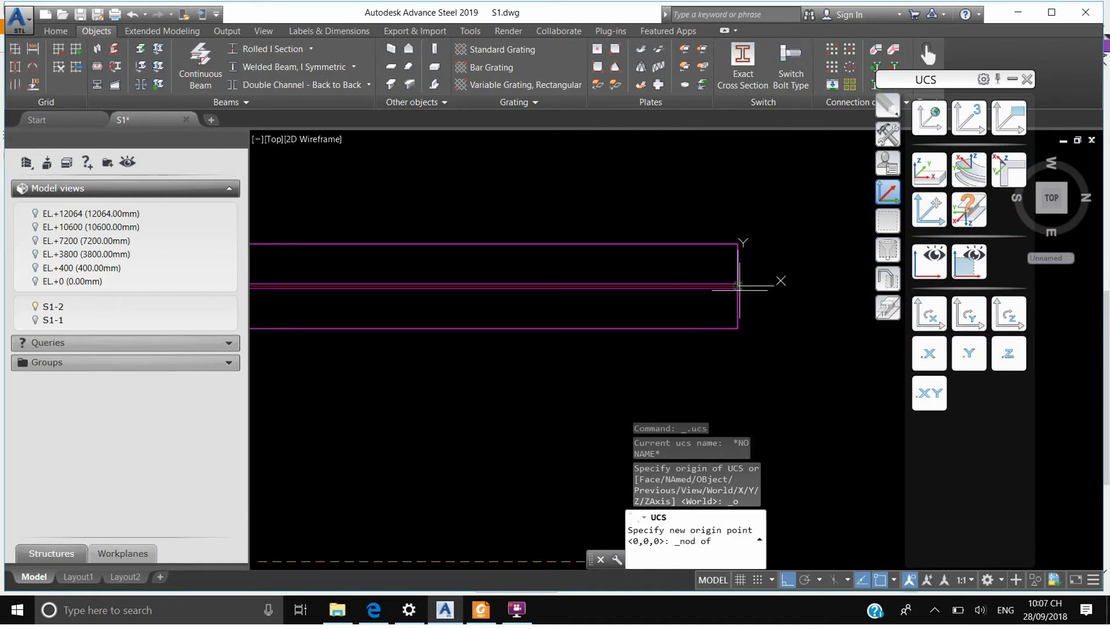
# - Split the long beam at point -500,0 from its right end with Split Beams
pyautogui.click(154, 53)
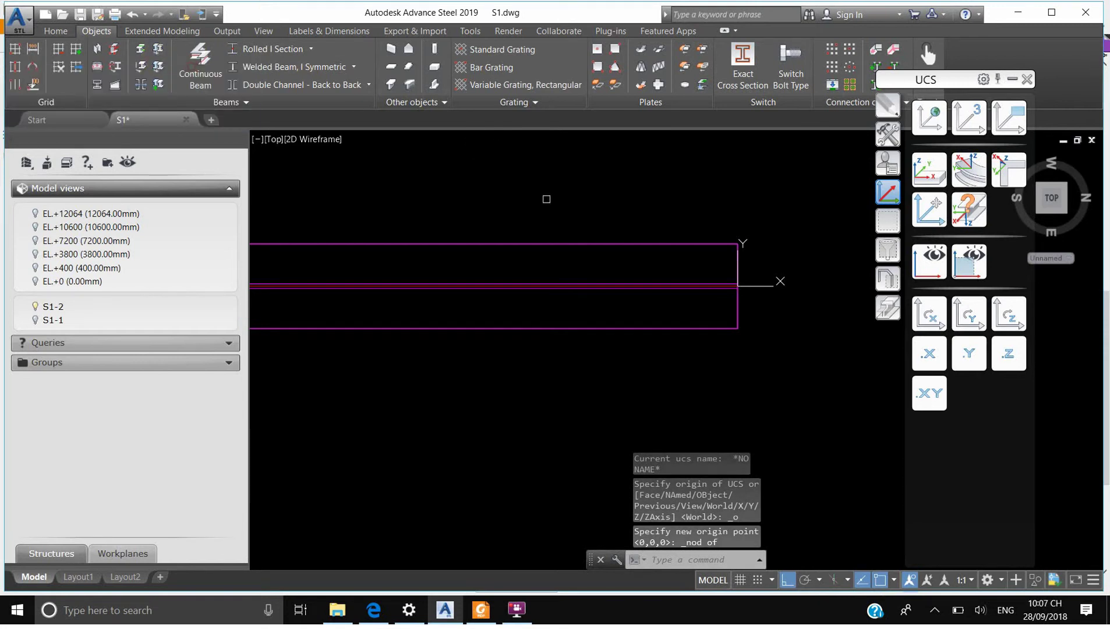
pyautogui.click(696, 327)
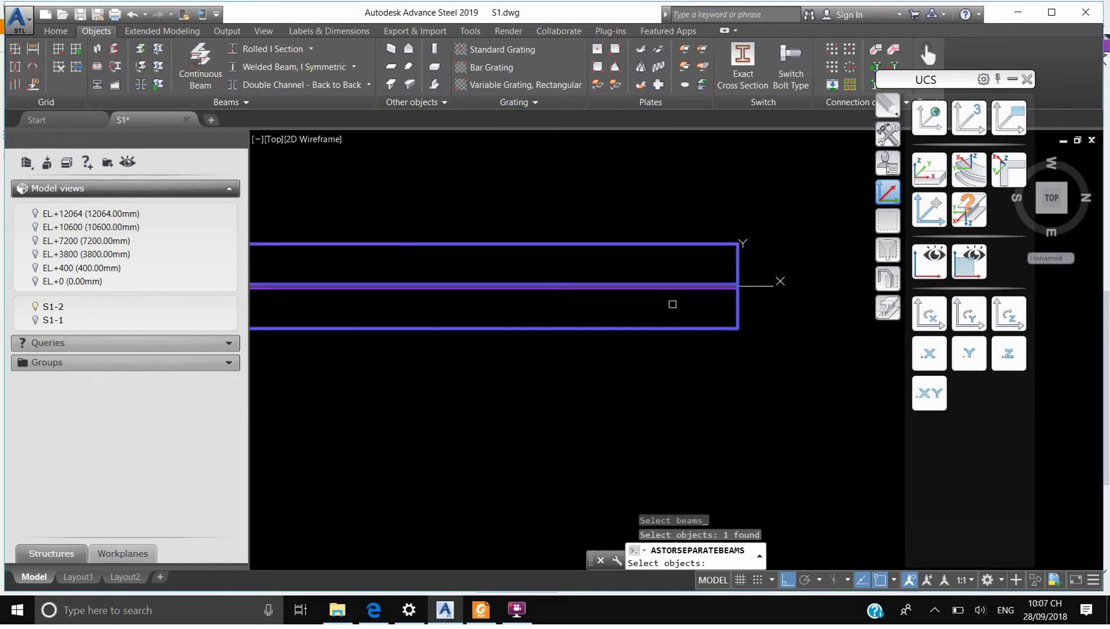
pyautogui.press('Return')
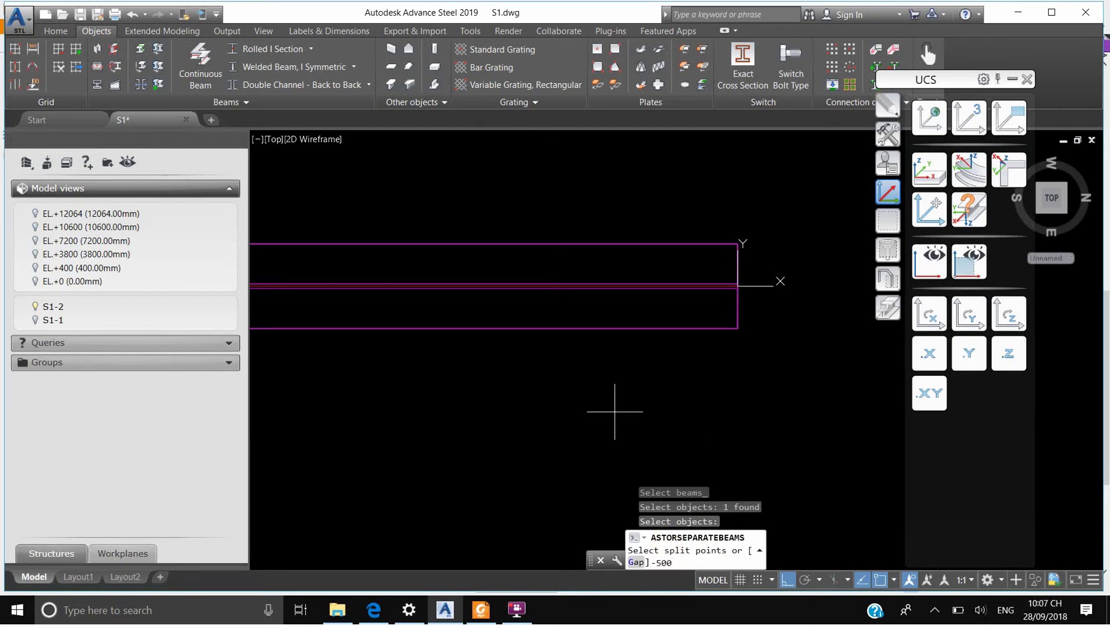
pyautogui.press('Return')
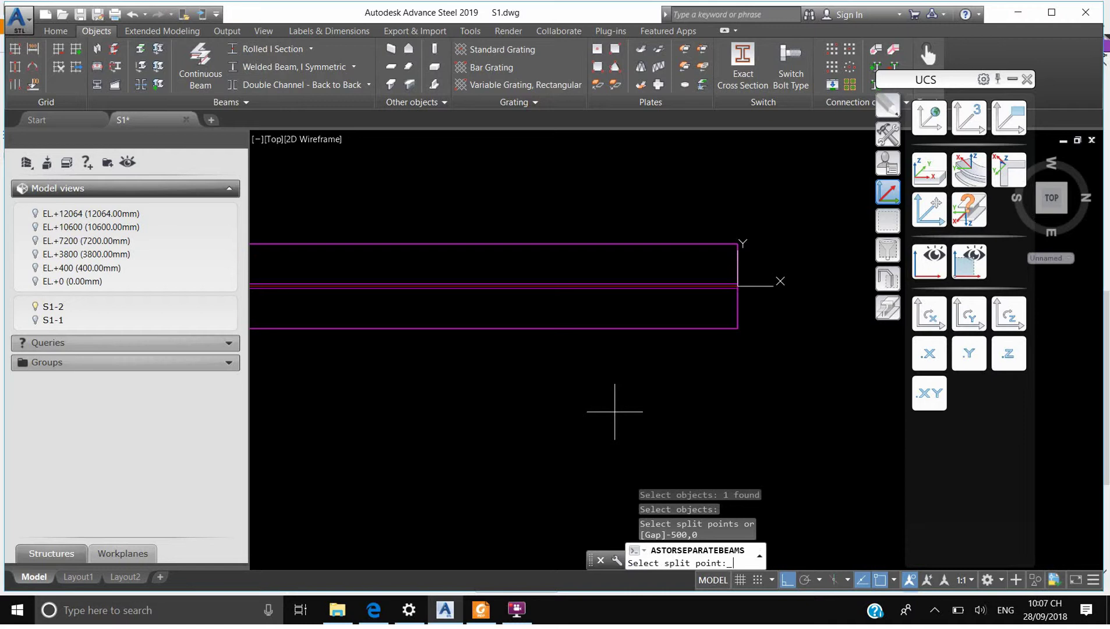
pyautogui.press('Return')
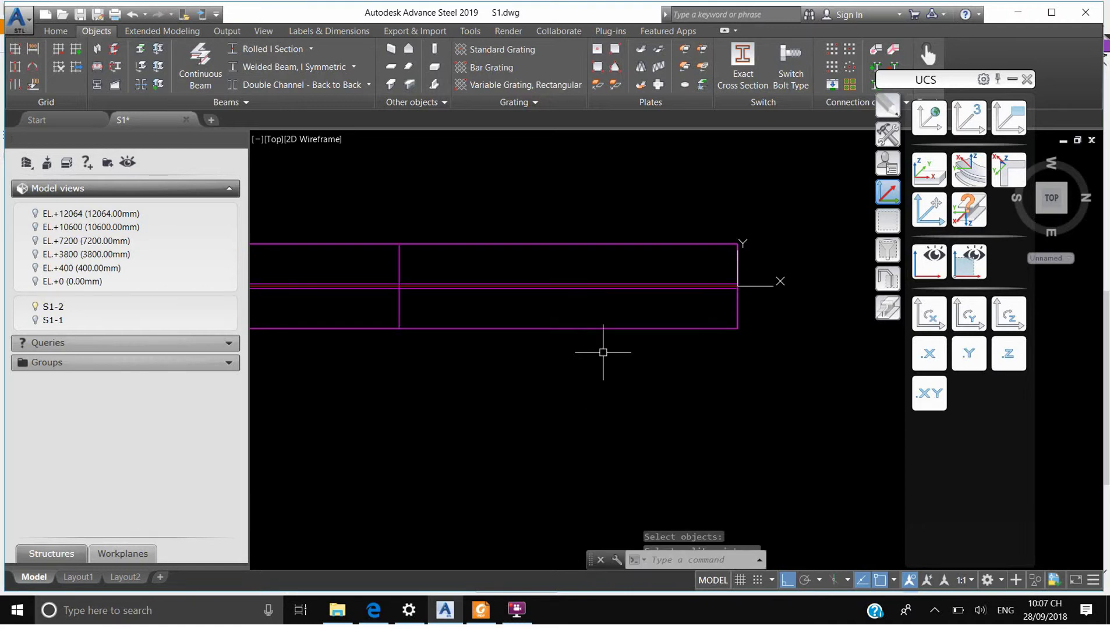
# - Show all hidden objects of the model and switch to the SW Isometric view
pyautogui.scroll(-8, 686, 285)
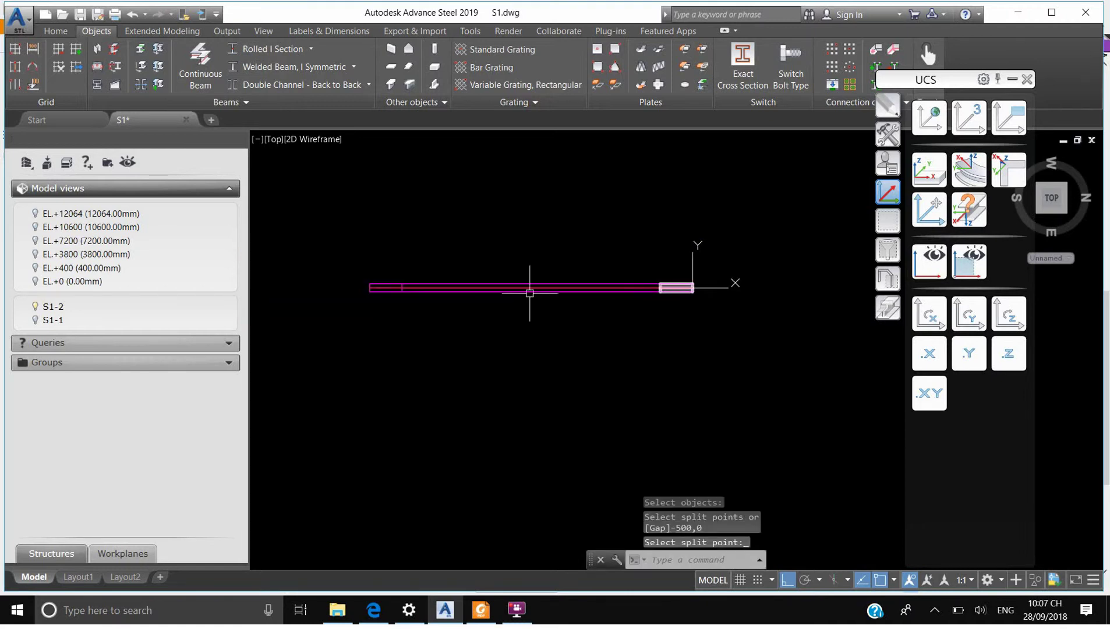
pyautogui.scroll(2, 483, 288)
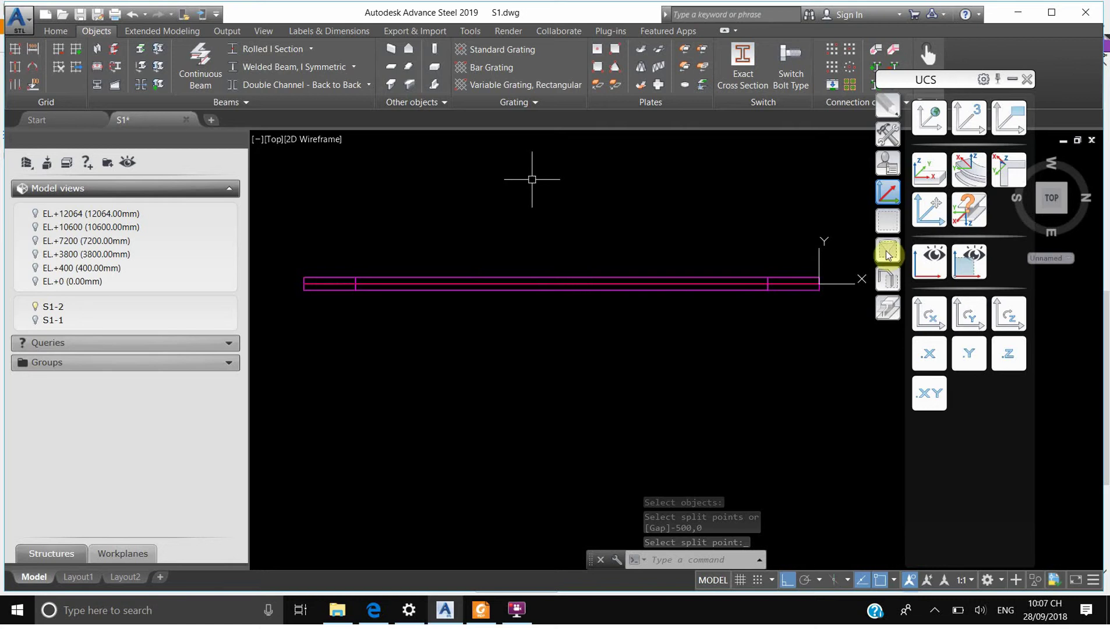
pyautogui.click(887, 280)
pyautogui.click(928, 220)
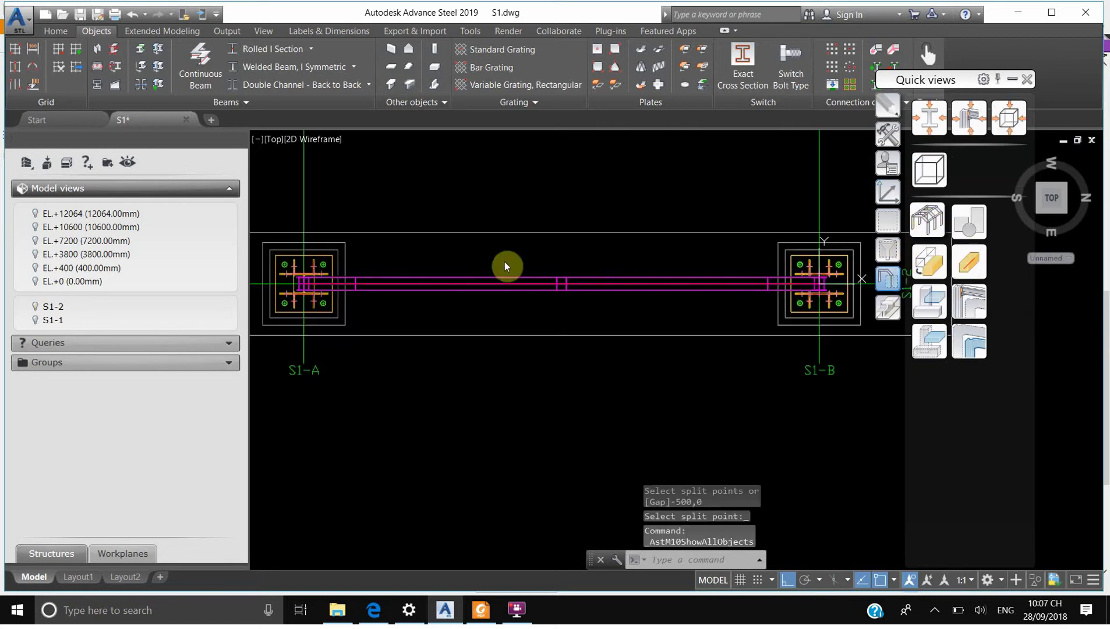
pyautogui.scroll(-8, 741, 311)
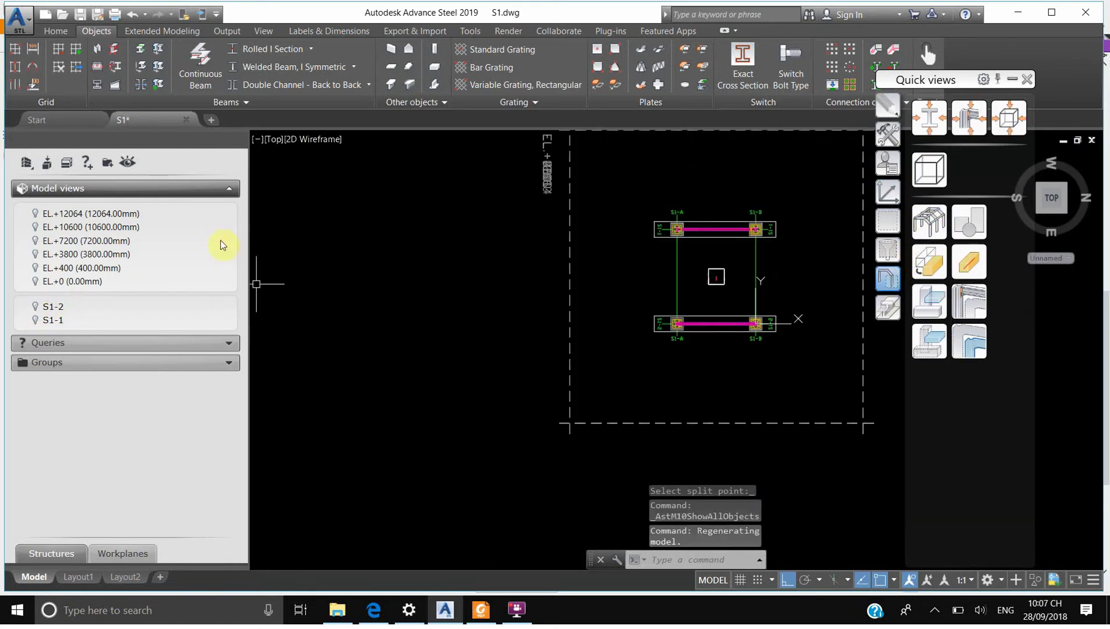
pyautogui.click(275, 143)
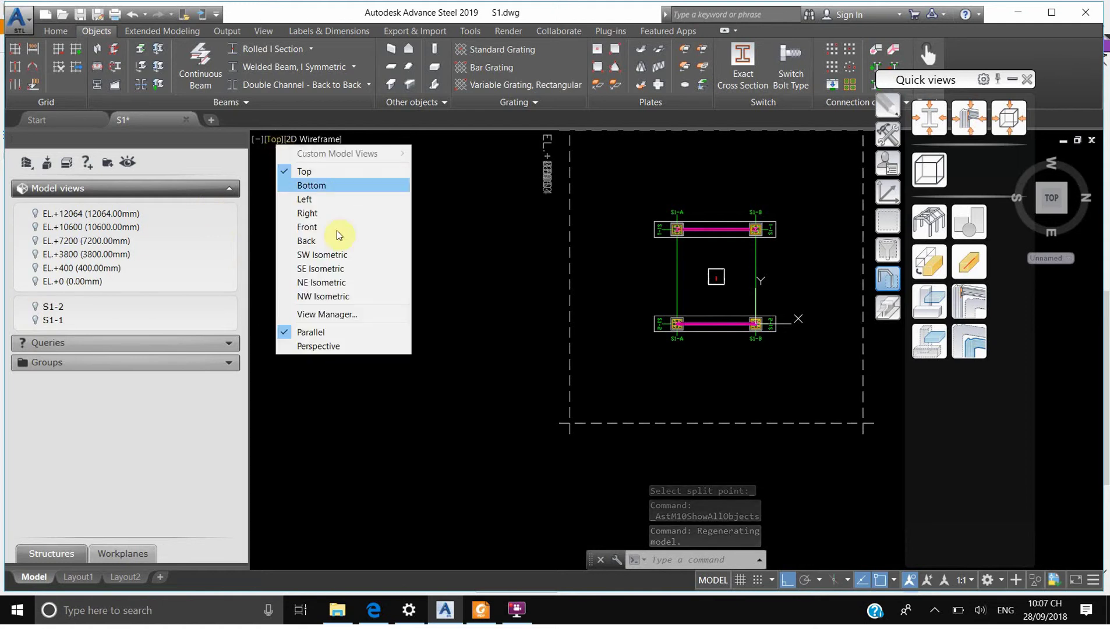
pyautogui.click(336, 255)
# - Isolate the S1-2 model view and bring the split joint at the lower horizontal beam's UCS end into close view
pyautogui.scroll(6, 731, 427)
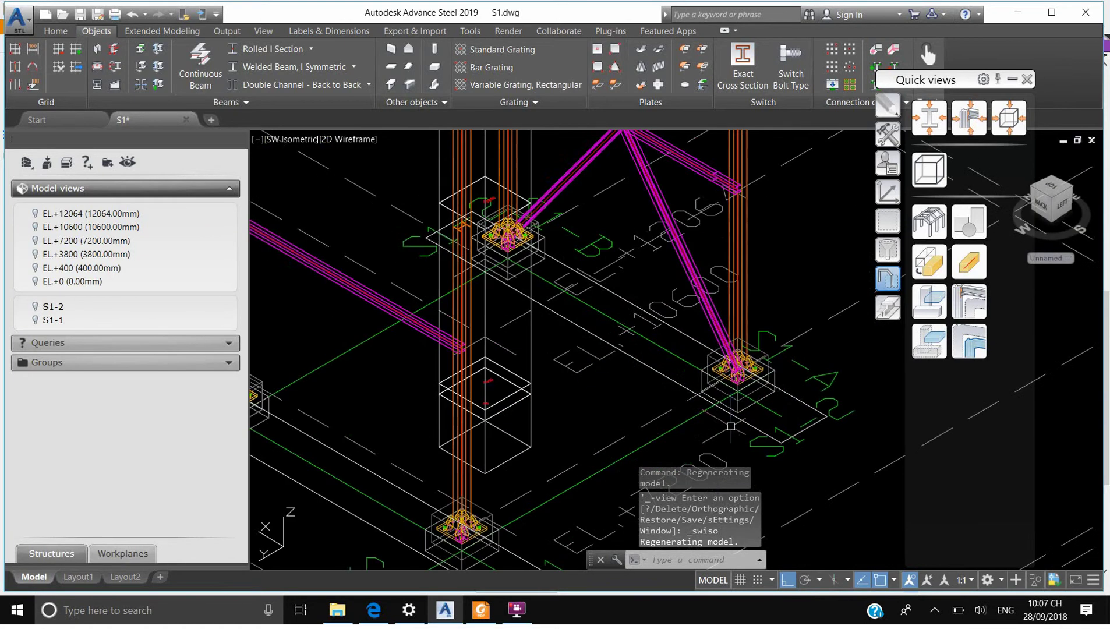
pyautogui.moveTo(738, 418); pyautogui.dragTo(702, 459, button='middle')
pyautogui.scroll(4, 685, 216)
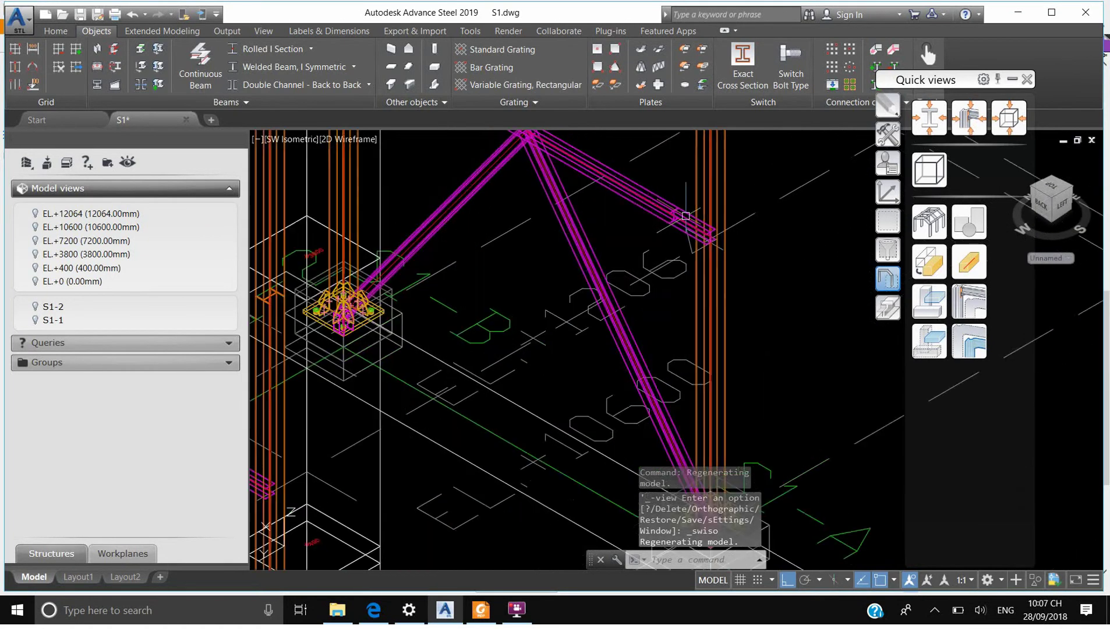
pyautogui.scroll(-6, 635, 189)
pyautogui.scroll(2, 704, 364)
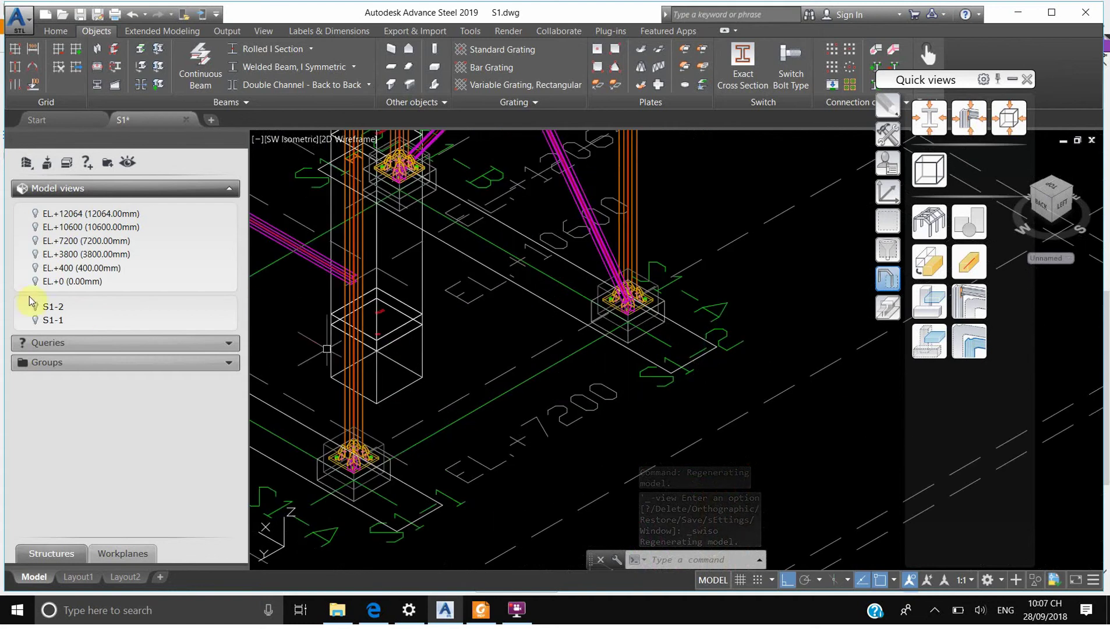
pyautogui.scroll(-3, 496, 377)
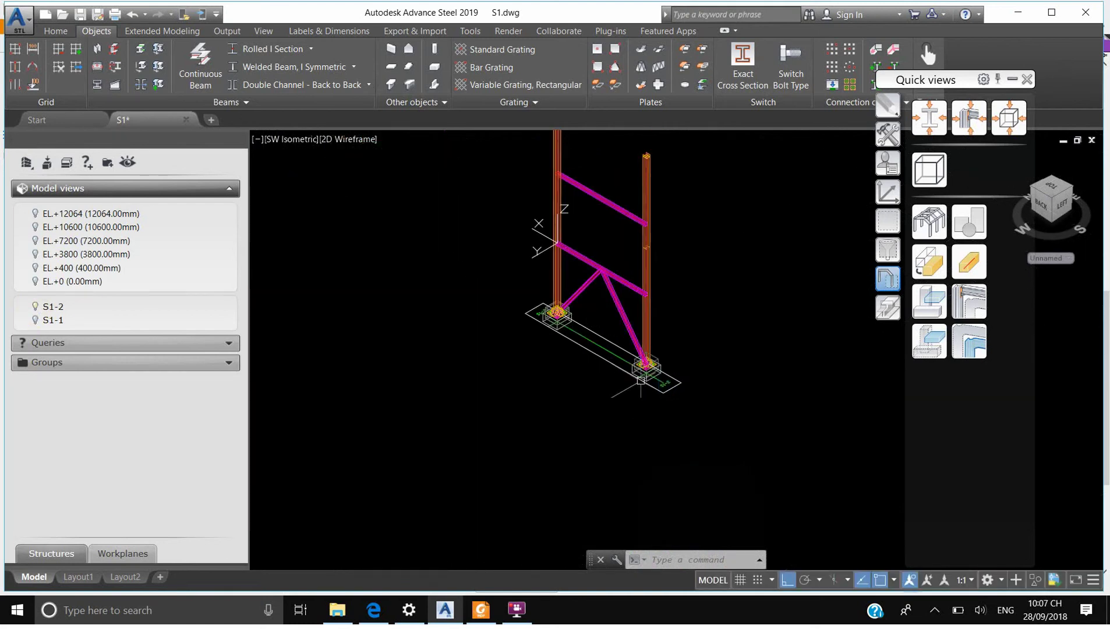
pyautogui.scroll(4, 595, 310)
pyautogui.scroll(3, 686, 350)
pyautogui.scroll(3, 496, 216)
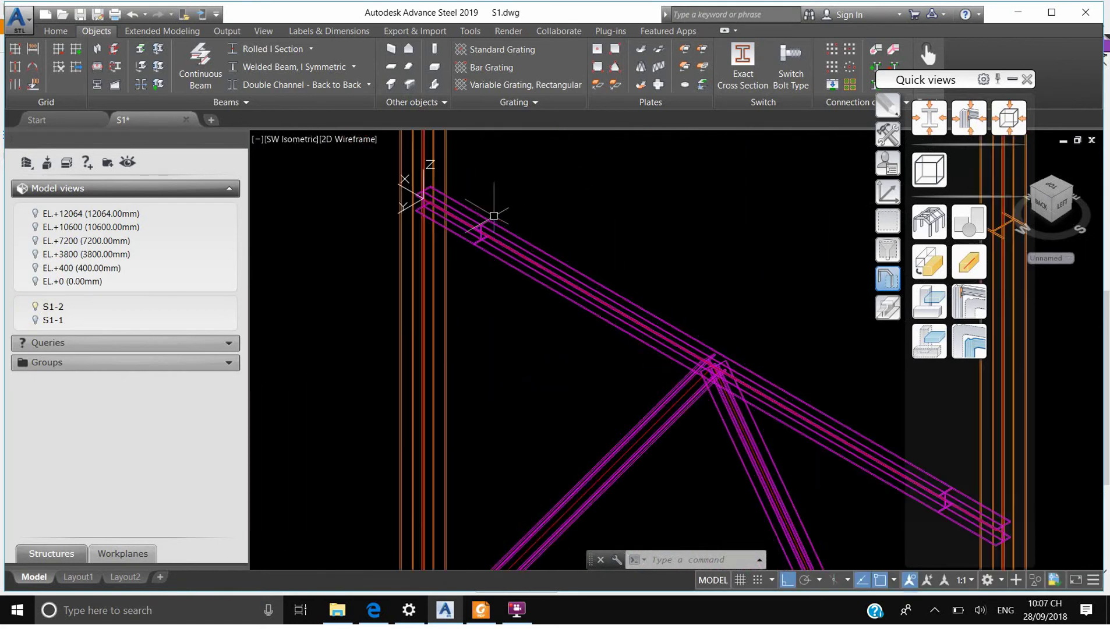
pyautogui.moveTo(489, 228); pyautogui.dragTo(537, 297, button='middle')
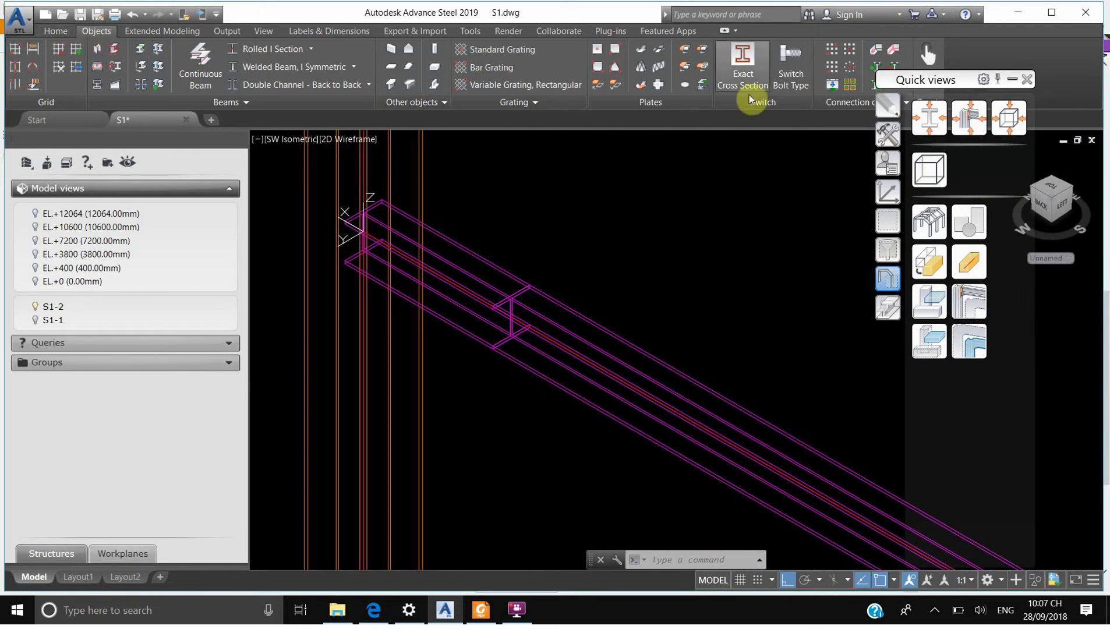
# - Open the Connection Vault, place it beneath the Advance tool palette's title and collapse that tool palette clear of the ribbon
pyautogui.click(55, 30)
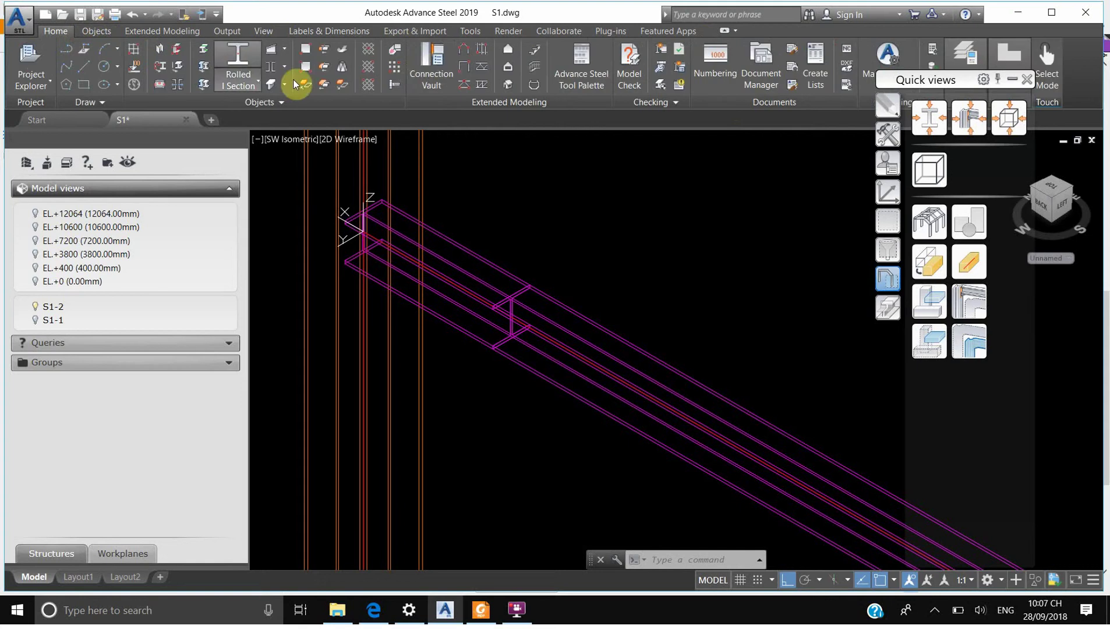
pyautogui.click(421, 69)
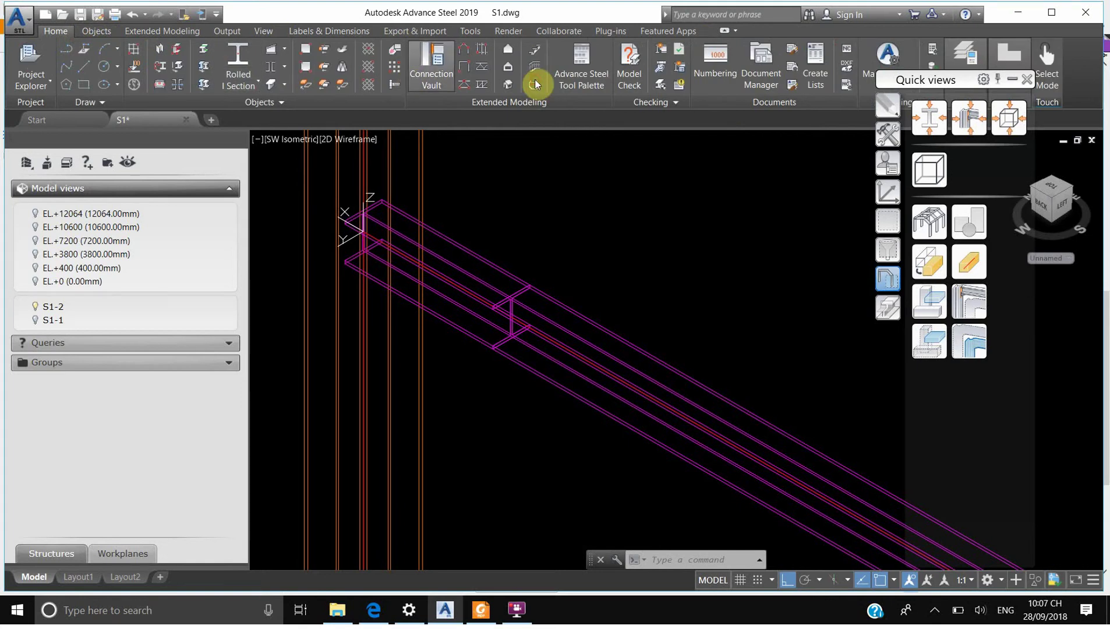
pyautogui.click(444, 91)
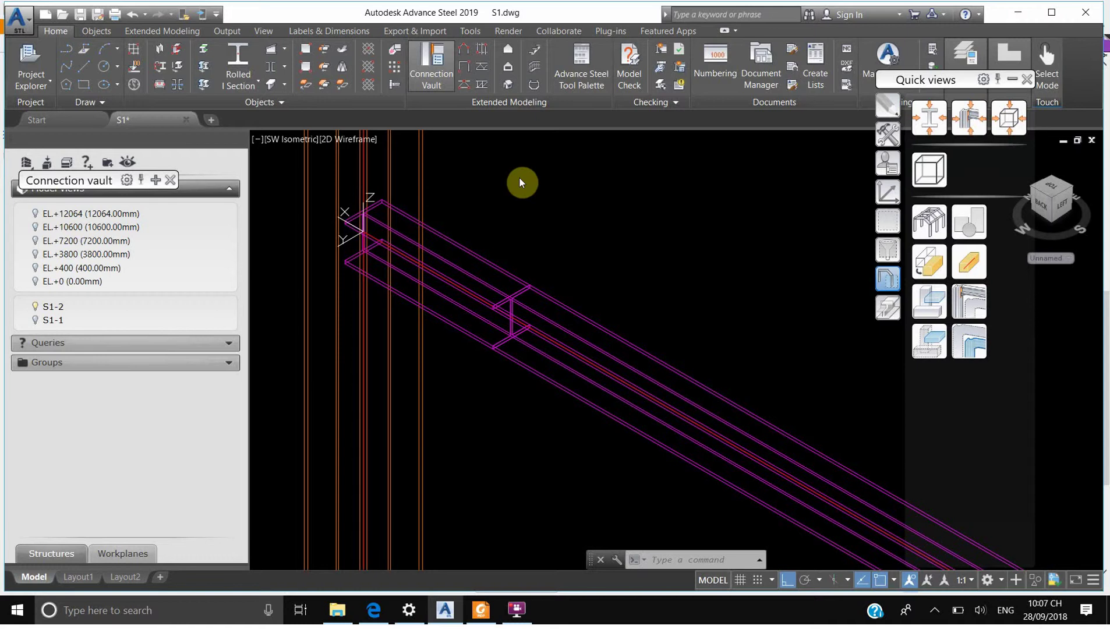
pyautogui.click(449, 83)
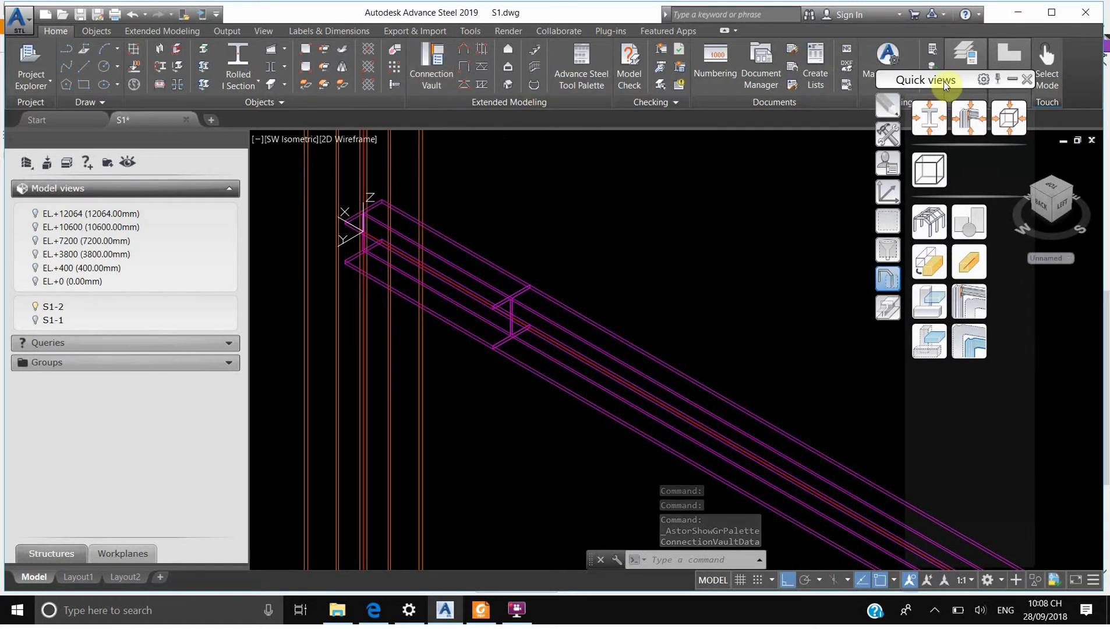
pyautogui.moveTo(942, 80); pyautogui.dragTo(909, 148)
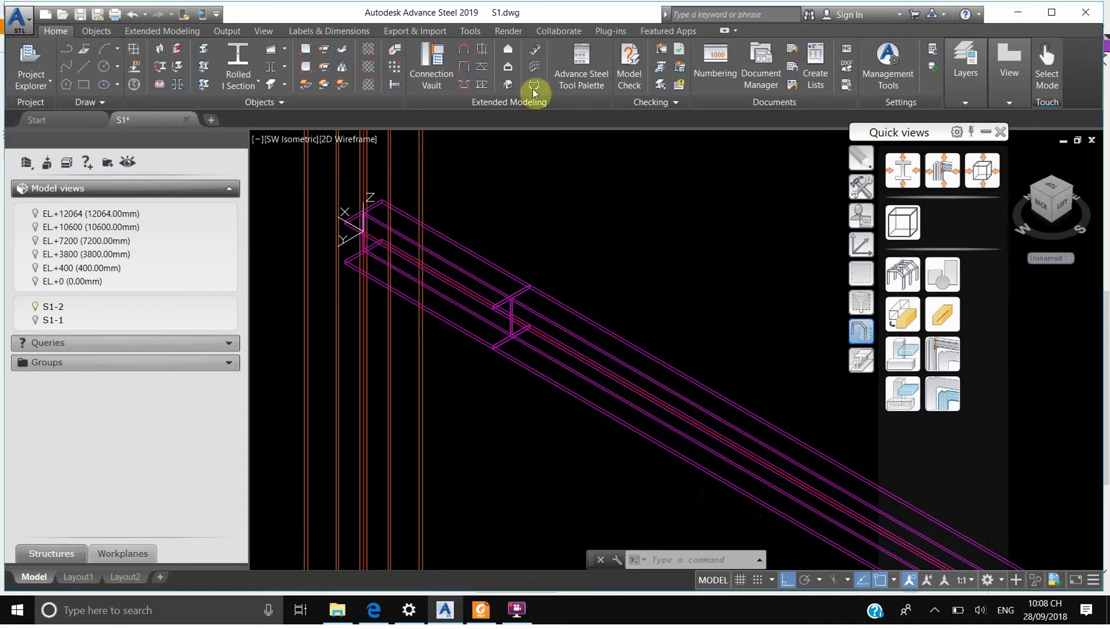
pyautogui.click(432, 66)
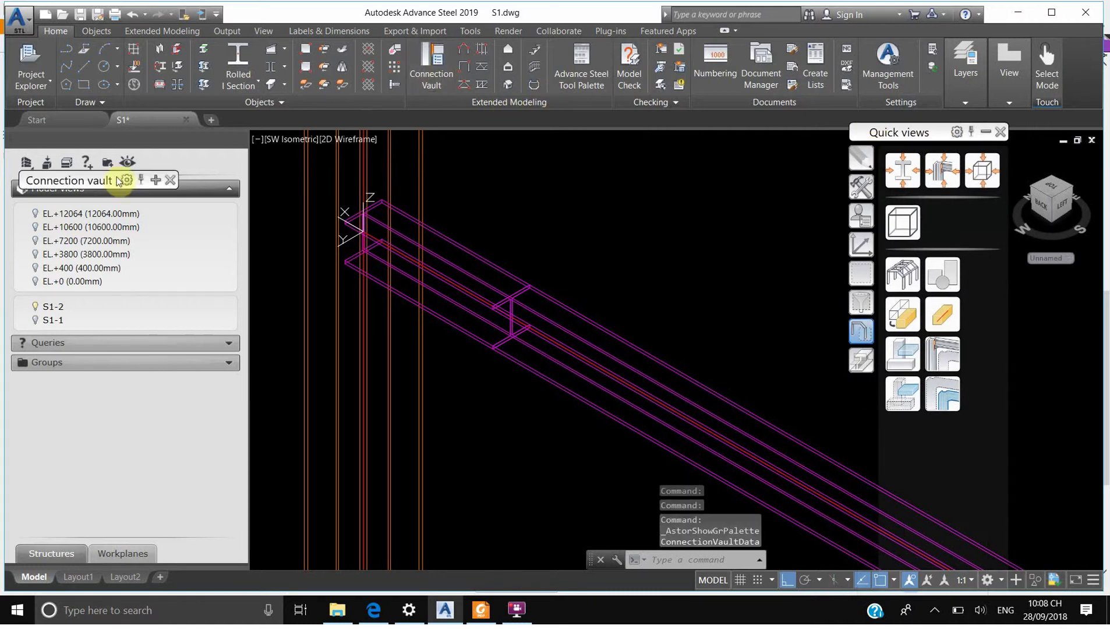
pyautogui.moveTo(124, 179); pyautogui.dragTo(897, 157)
pyautogui.click(688, 157)
pyautogui.click(984, 133)
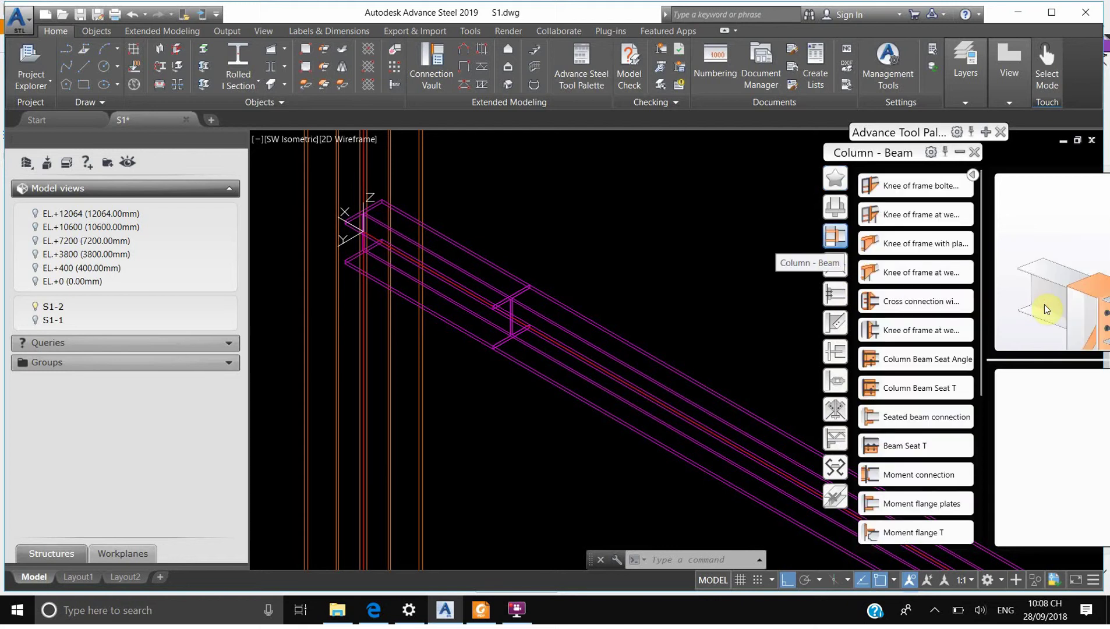
# - Show the Beam end to end connections and enlarge the vault to fit the full connection names and preview
pyautogui.click(836, 268)
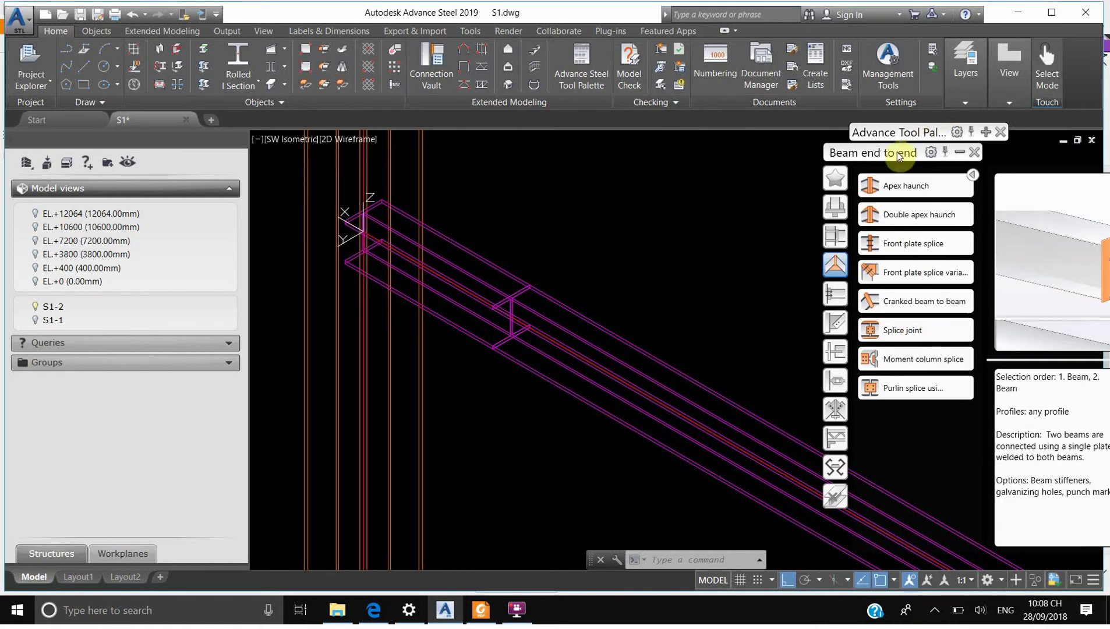
pyautogui.moveTo(897, 152); pyautogui.dragTo(715, 132)
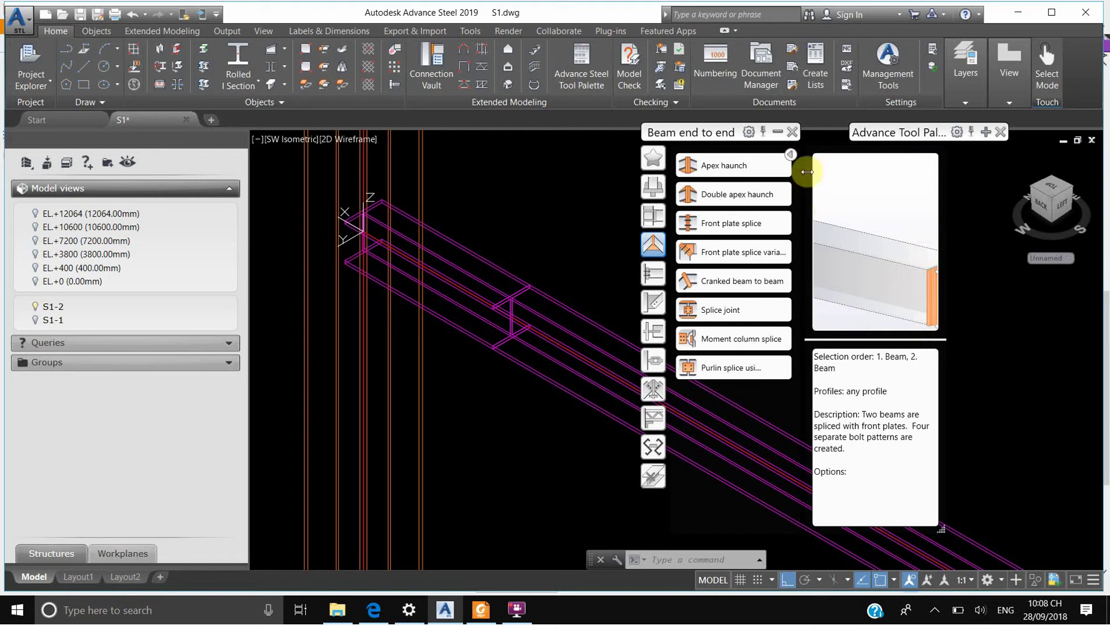
pyautogui.moveTo(807, 172); pyautogui.dragTo(854, 178)
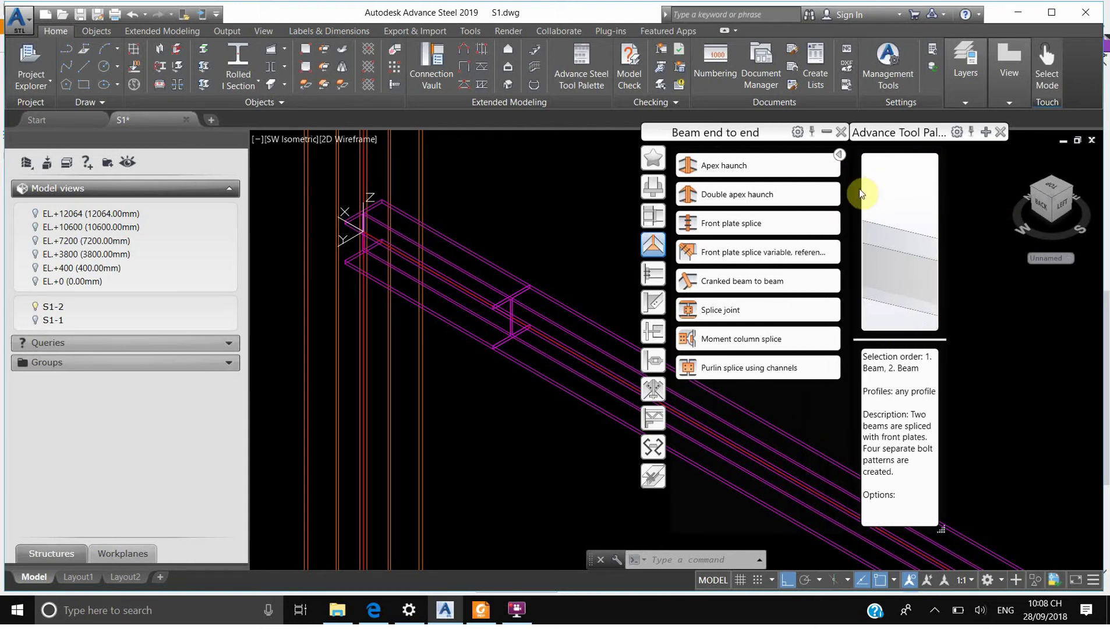
pyautogui.moveTo(1030, 551); pyautogui.dragTo(1043, 554)
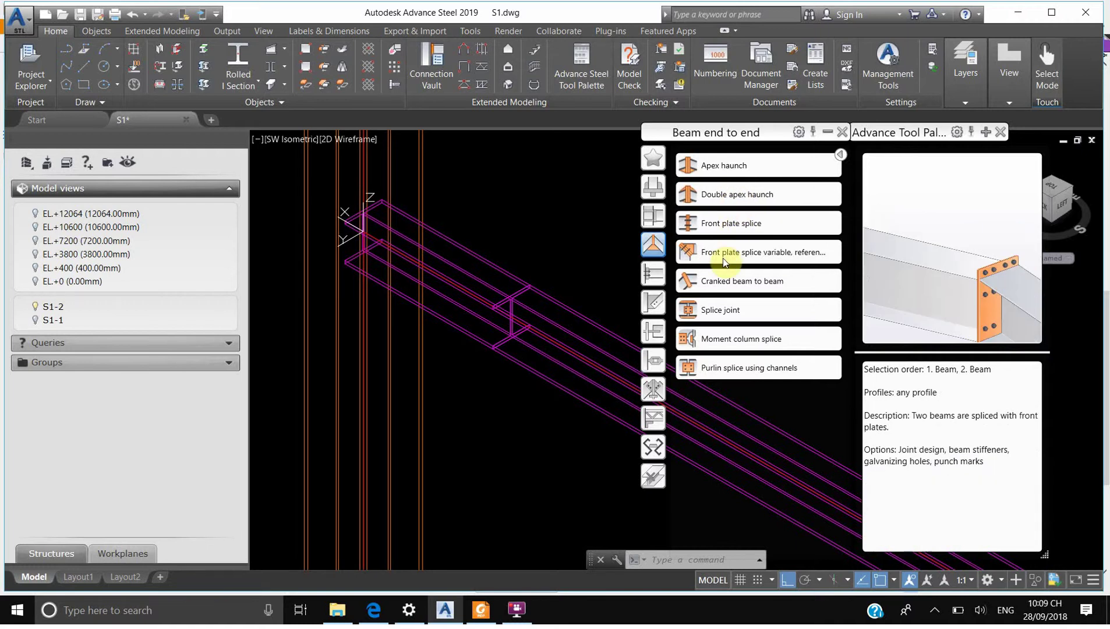
# - Switch to Foxit Reader, examine the X2 typical connection detail for HW 125x125x6.5x9 in the S1 assembly drawing, and return to Advance Steel
pyautogui.click(482, 609)
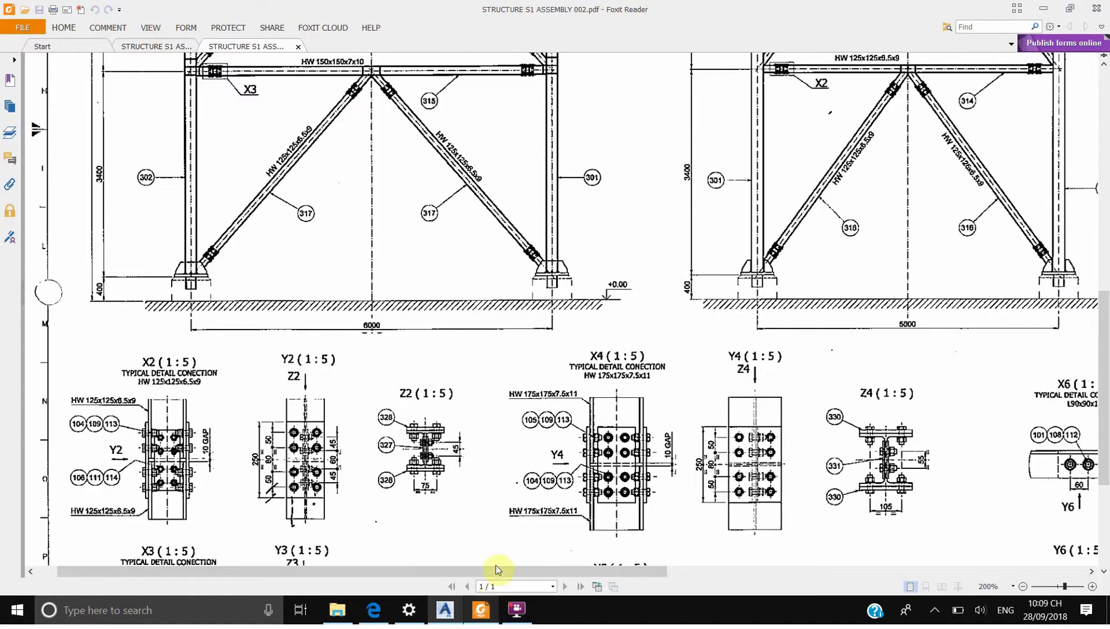
pyautogui.moveTo(514, 175)
pyautogui.mouseDown()
pyautogui.moveTo(537, 280)
pyautogui.moveTo(461, 315)
pyautogui.mouseUp()
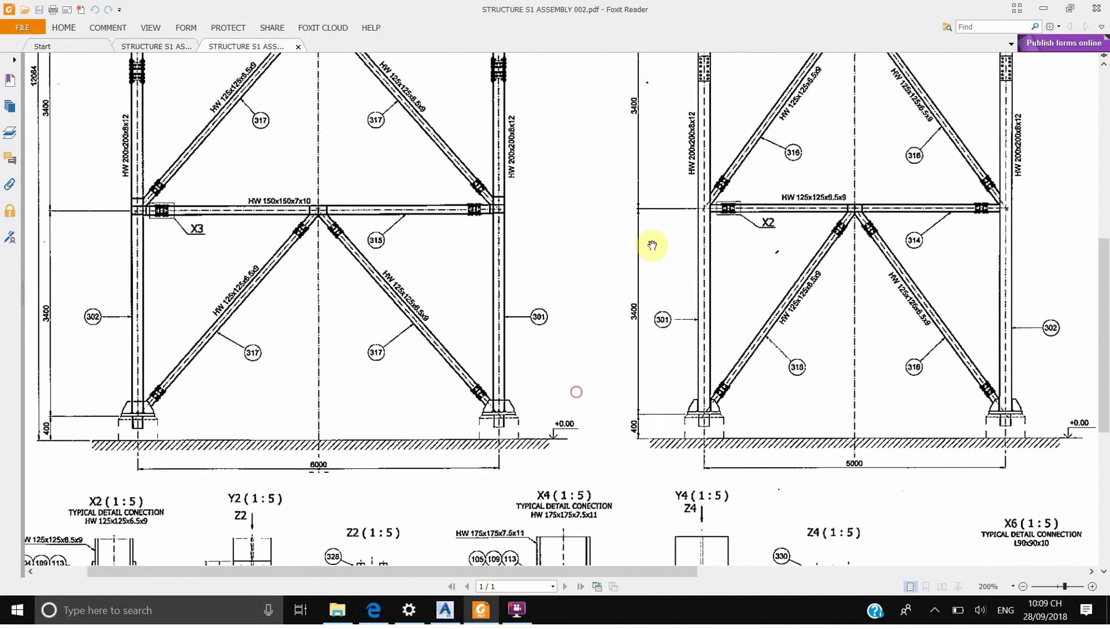
pyautogui.moveTo(397, 479); pyautogui.dragTo(486, 307)
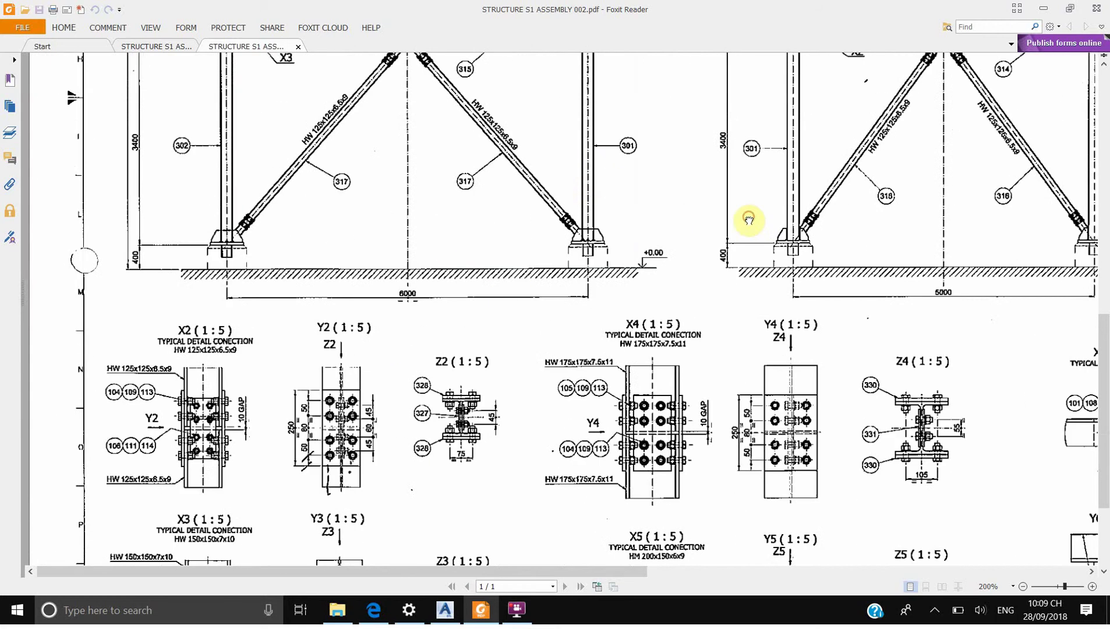
pyautogui.scroll(-1, 749, 220)
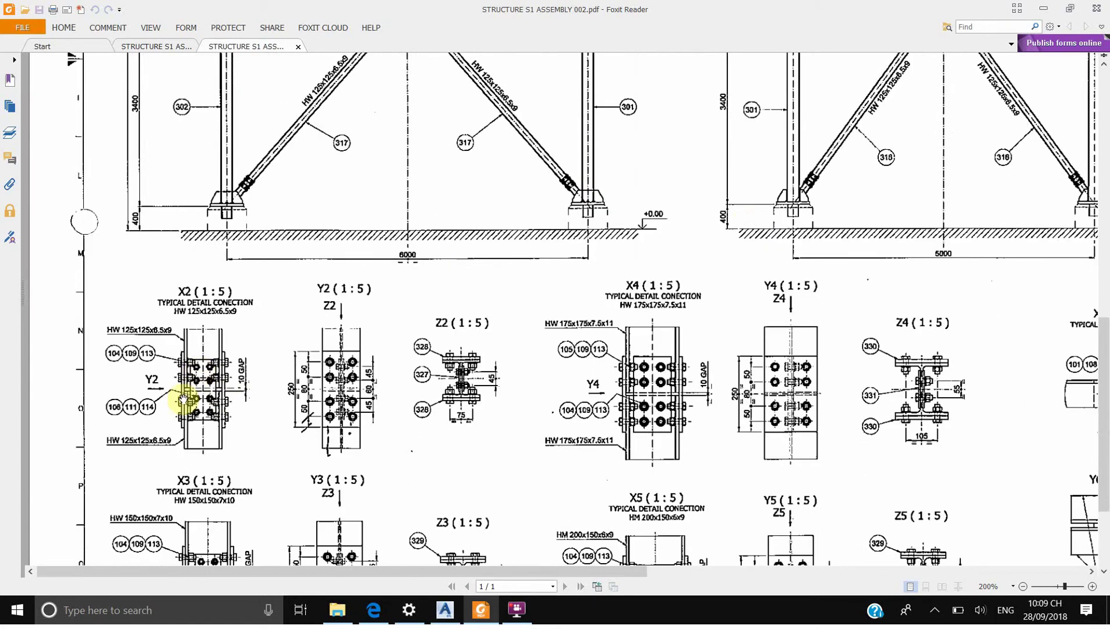
pyautogui.click(515, 612)
pyautogui.click(444, 610)
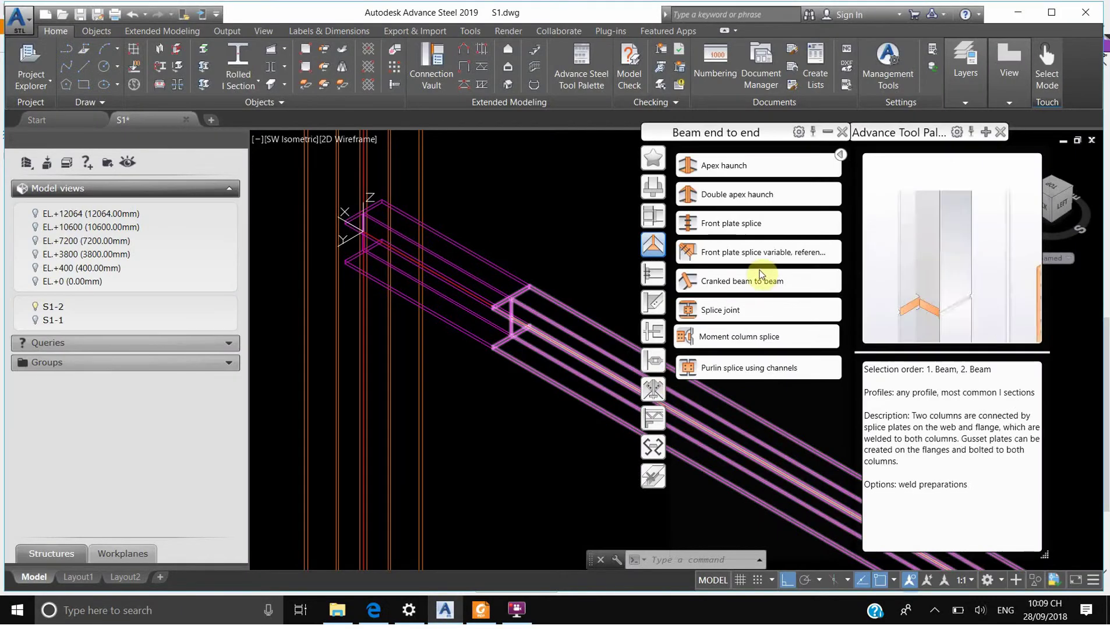
# - Create a Splice joint with the long beam as main beam and the short end piece as secondary beam
pyautogui.moveTo(711, 307)
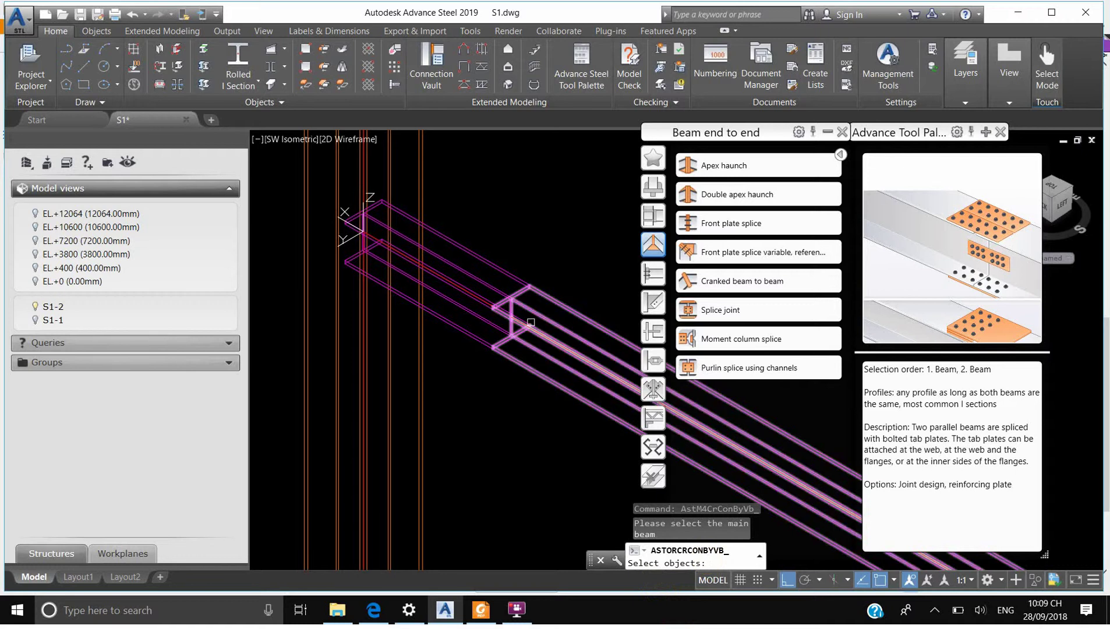
pyautogui.click(540, 330)
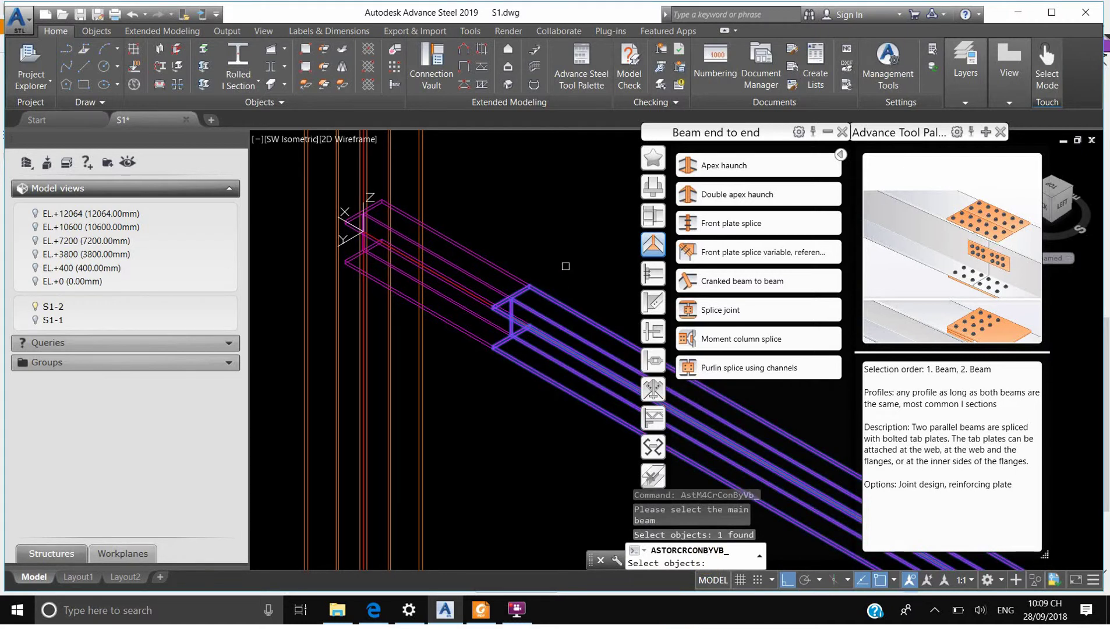
pyautogui.press('Return')
pyautogui.click(514, 270)
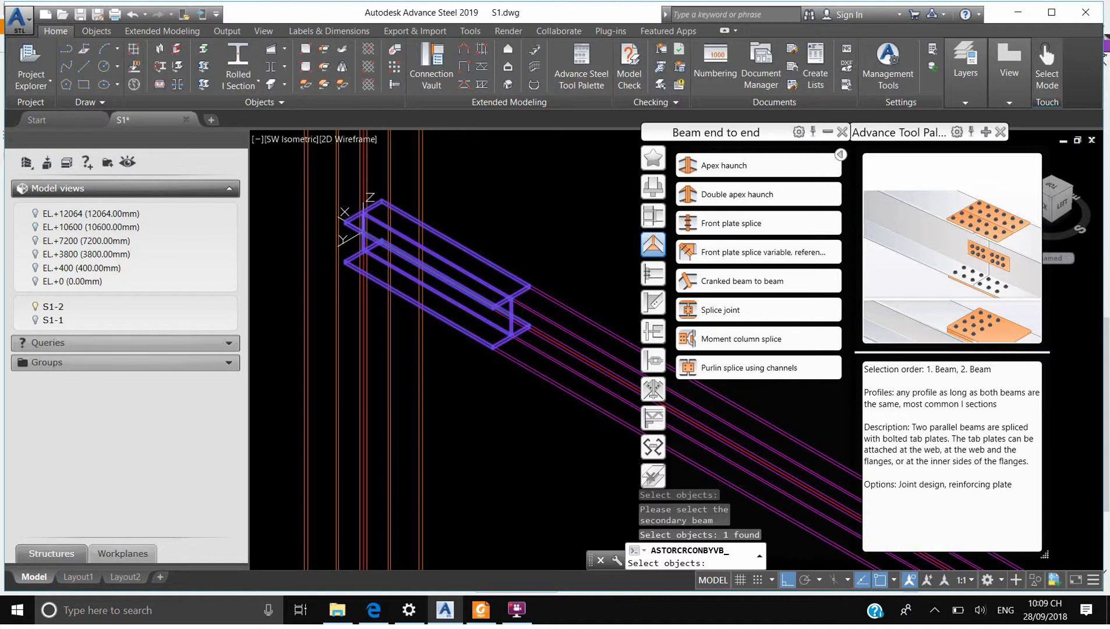
pyautogui.press('Return')
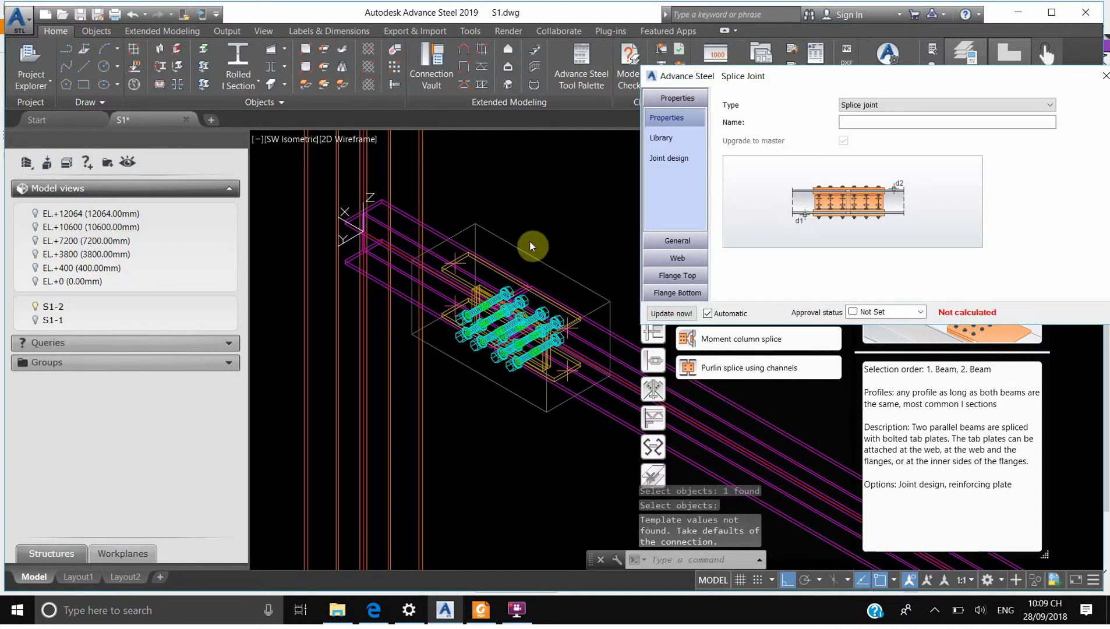
# - Review the splice joint's connection type, its splice plane options and the gap to the first beam in the general settings
pyautogui.click(917, 106)
pyautogui.click(911, 105)
pyautogui.click(691, 241)
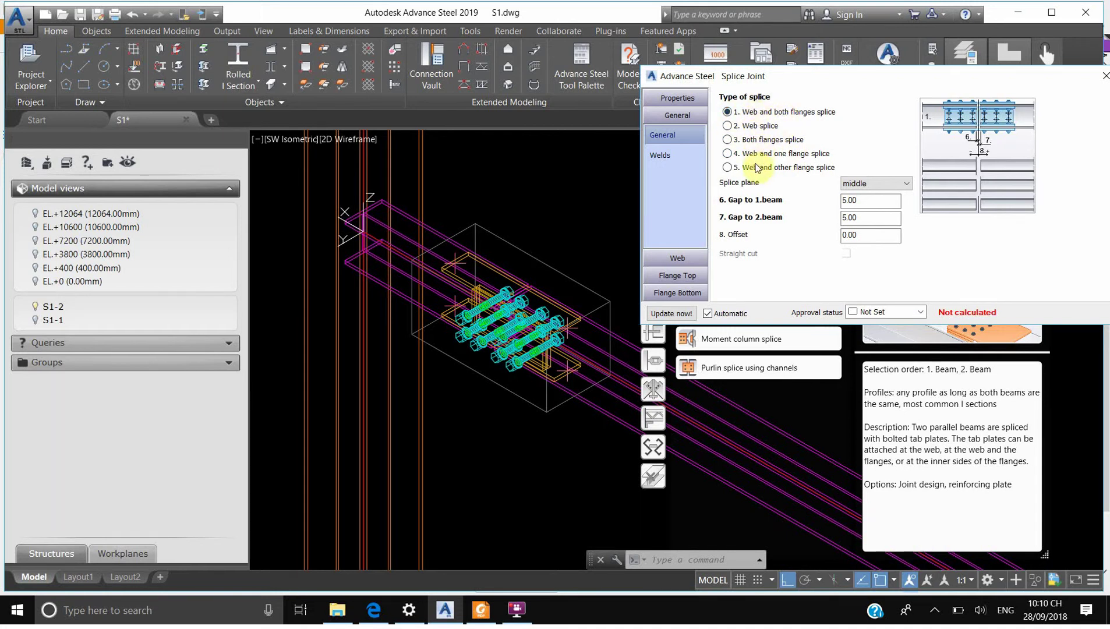
pyautogui.click(879, 187)
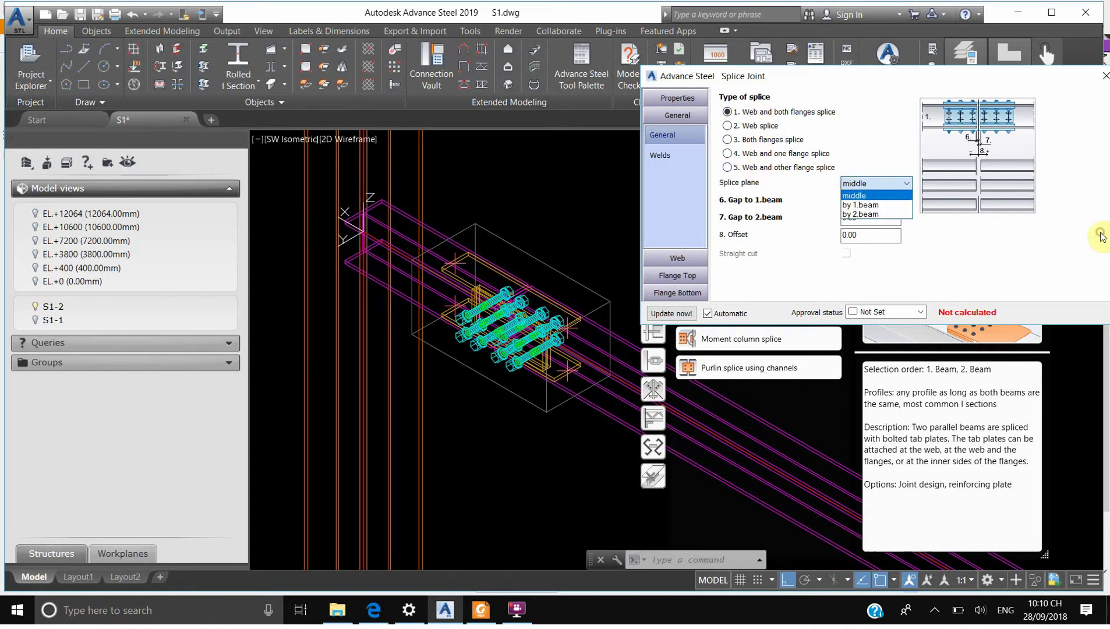
pyautogui.click(879, 187)
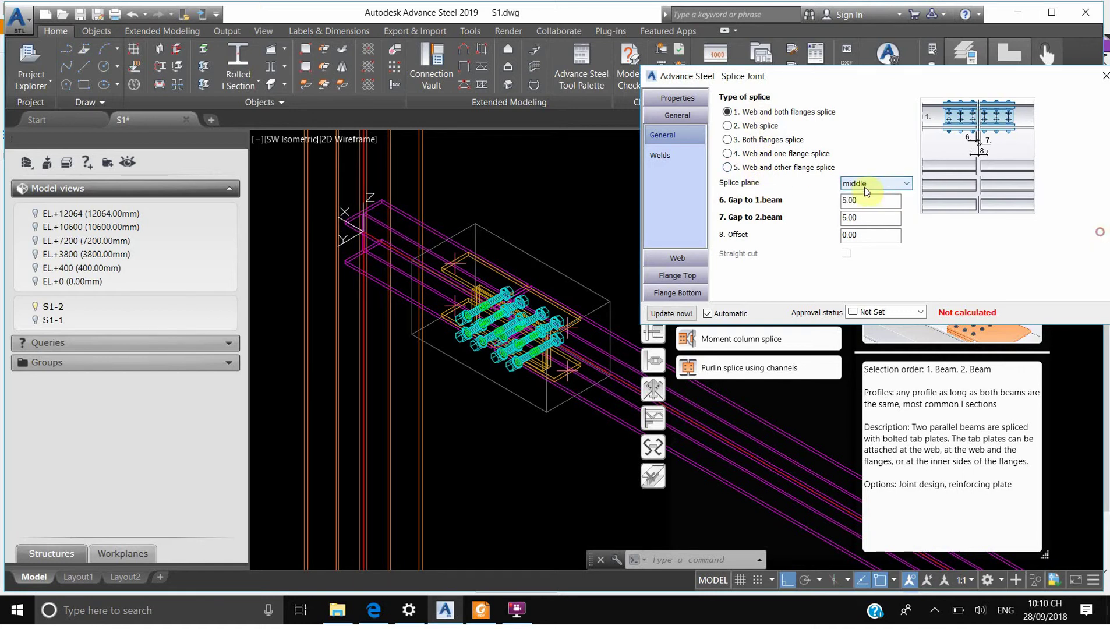
pyautogui.moveTo(863, 203); pyautogui.dragTo(818, 200)
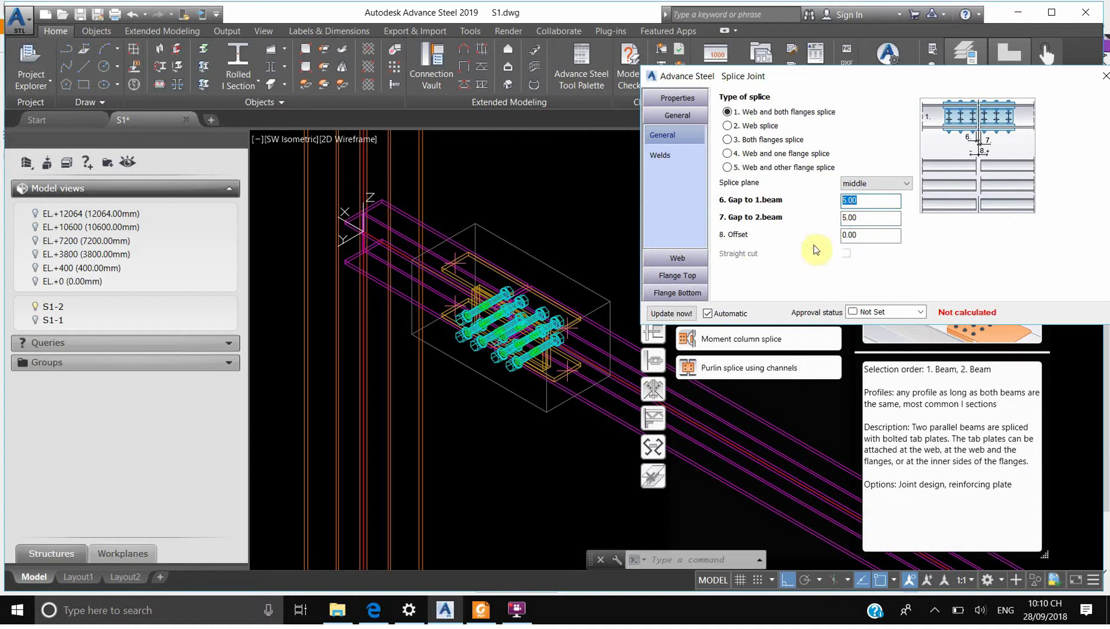
# - Switch to Foxit Reader, examine the beam gap in the X2 detail for HW 125x125x6.5x9, and return to Advance Steel
pyautogui.click(482, 610)
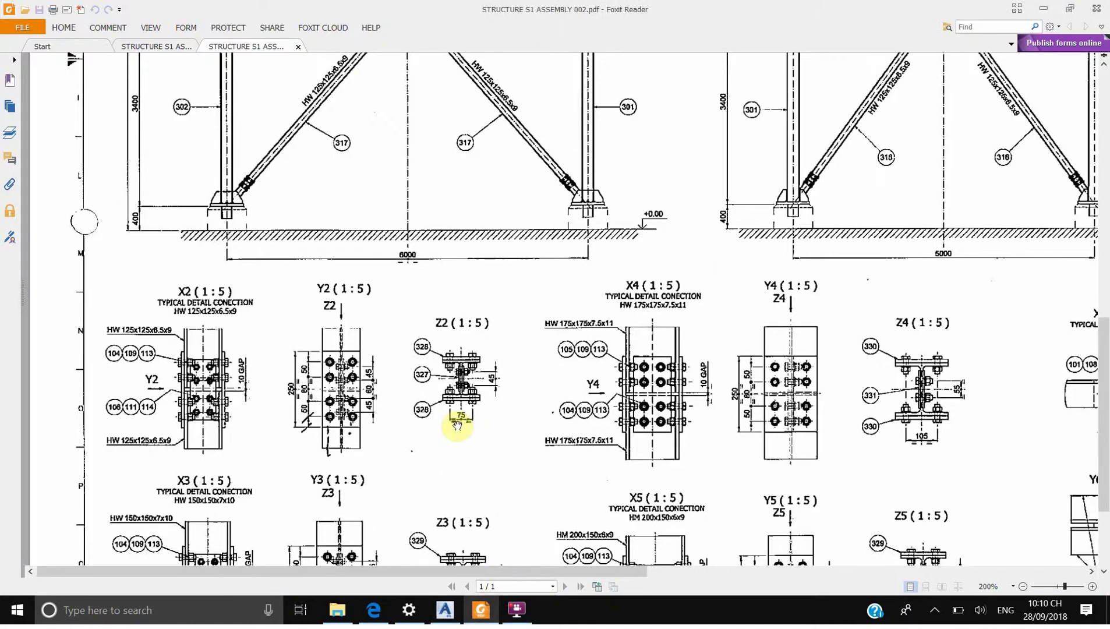
pyautogui.scroll(-1, 460, 414)
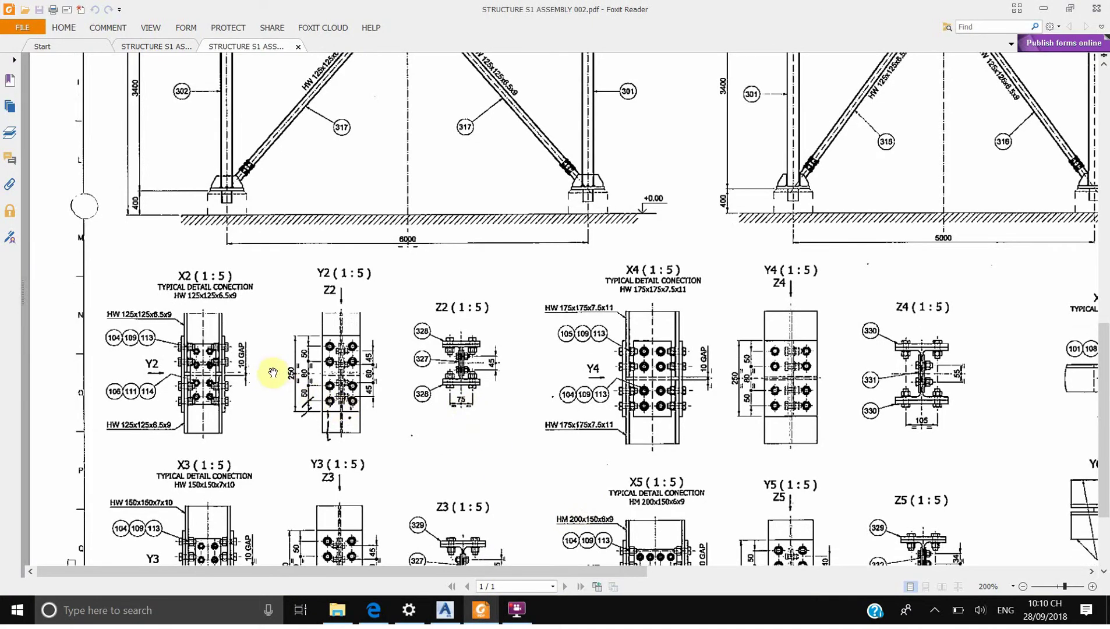
pyautogui.keyDown('ctrl'); pyautogui.scroll(4, 216, 378); pyautogui.keyUp('ctrl')
pyautogui.keyDown('ctrl'); pyautogui.scroll(-4, 251, 376); pyautogui.keyUp('ctrl')
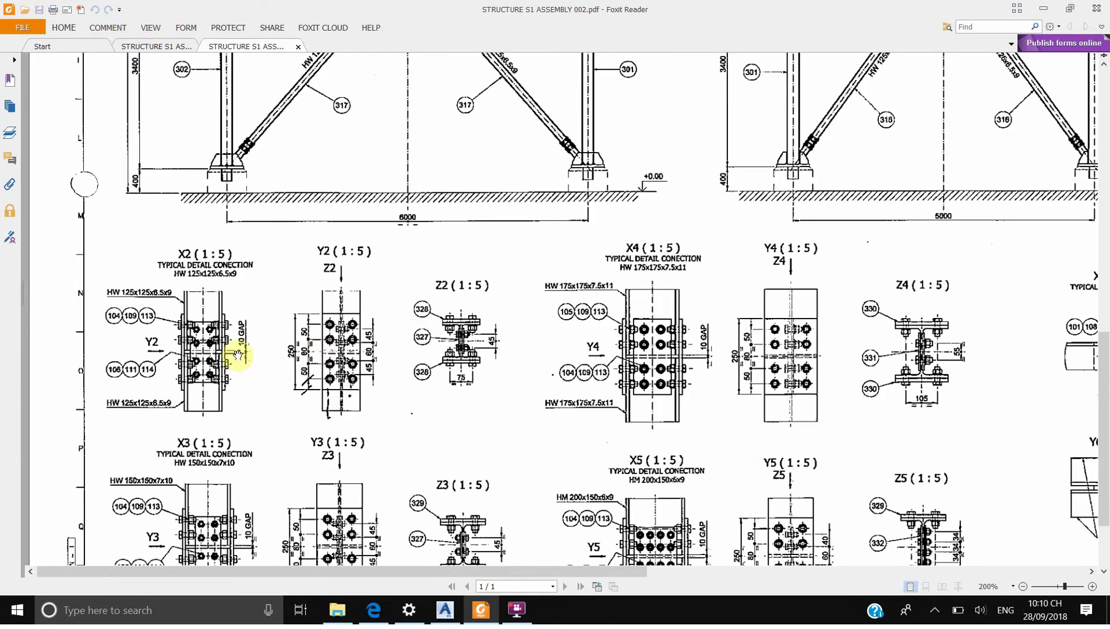
pyautogui.keyDown('ctrl'); pyautogui.scroll(2, 271, 431); pyautogui.keyUp('ctrl')
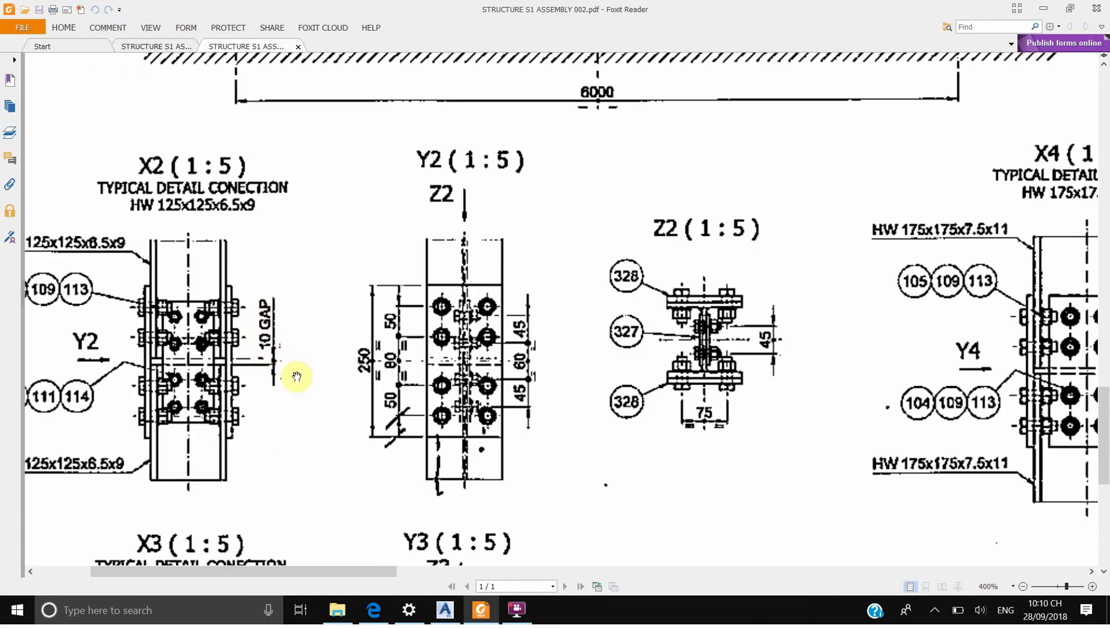
pyautogui.click(516, 609)
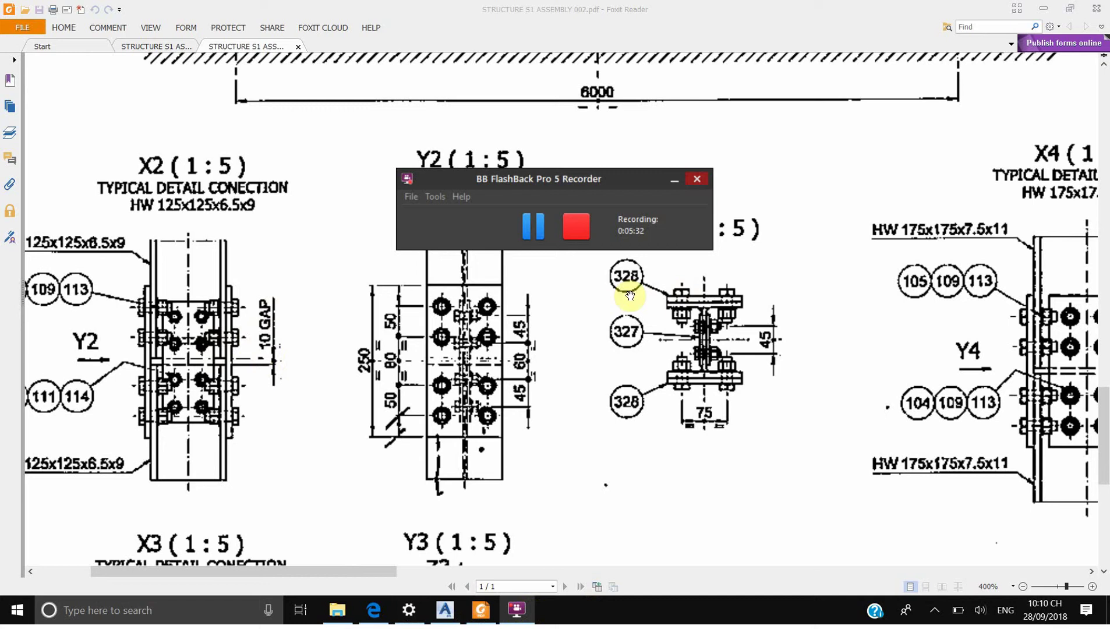
pyautogui.click(445, 609)
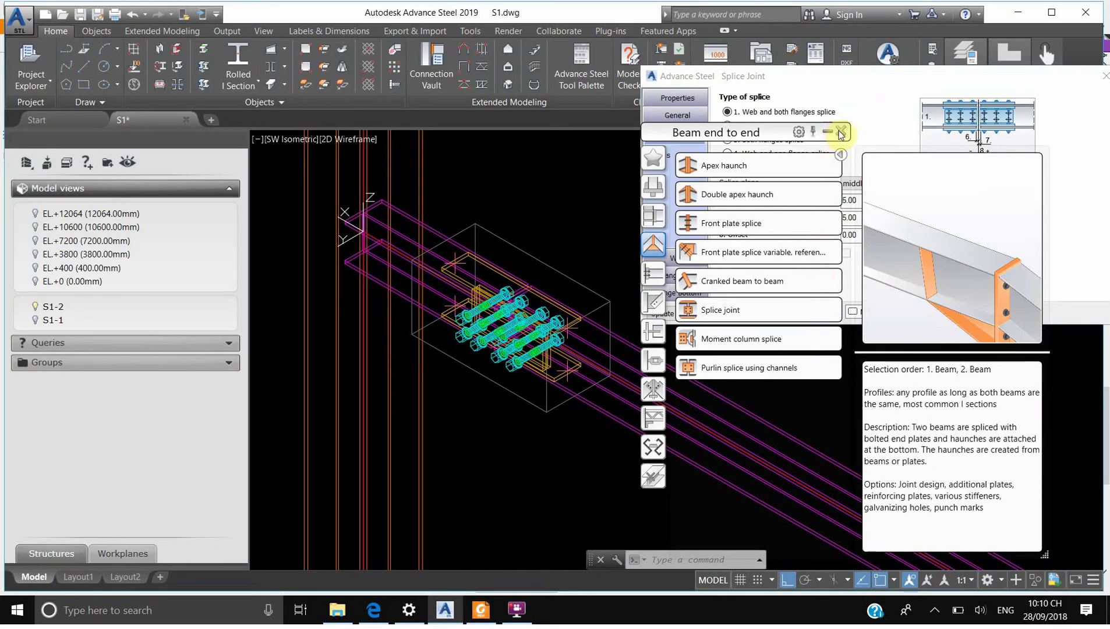
# - Close the connection vault and review the splice joint's gap, offset and web plate settings
pyautogui.click(842, 132)
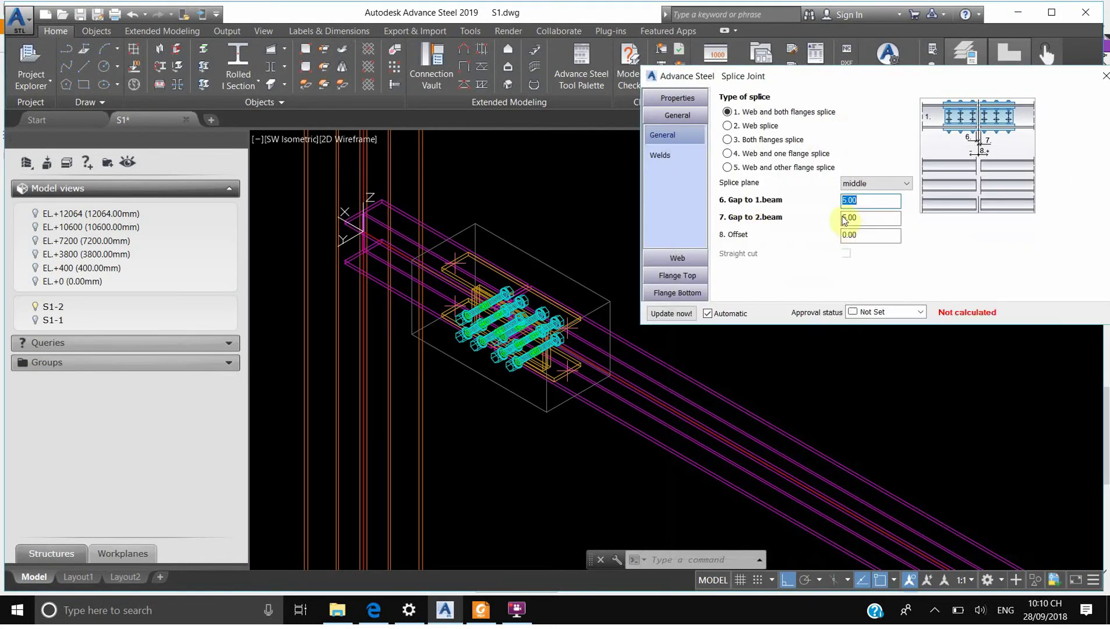
pyautogui.moveTo(865, 221); pyautogui.dragTo(847, 202)
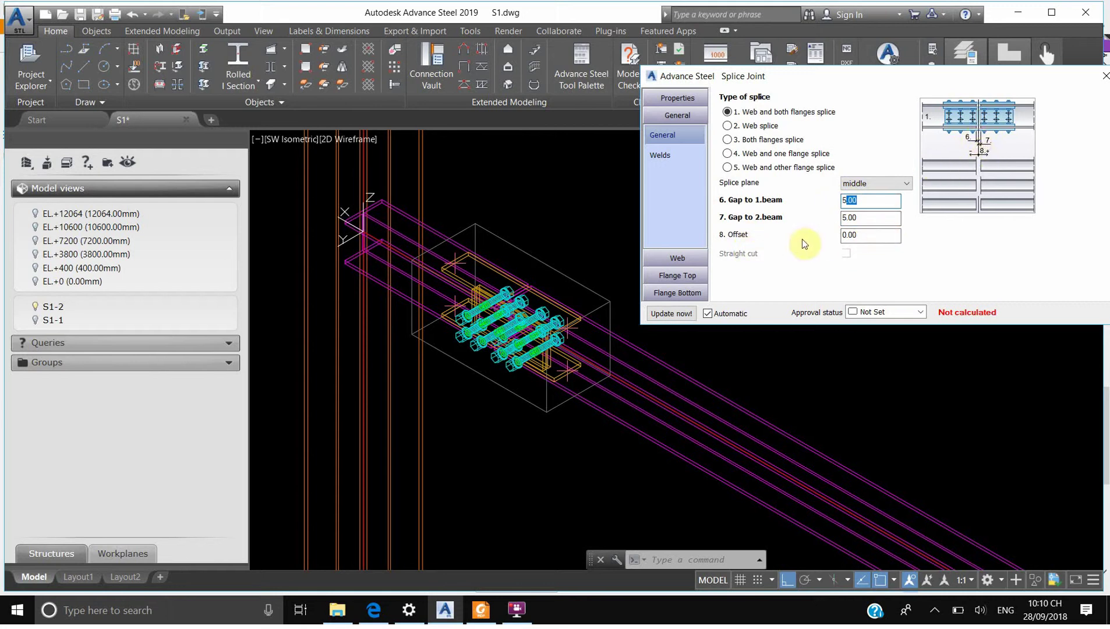
pyautogui.moveTo(865, 234); pyautogui.dragTo(829, 233)
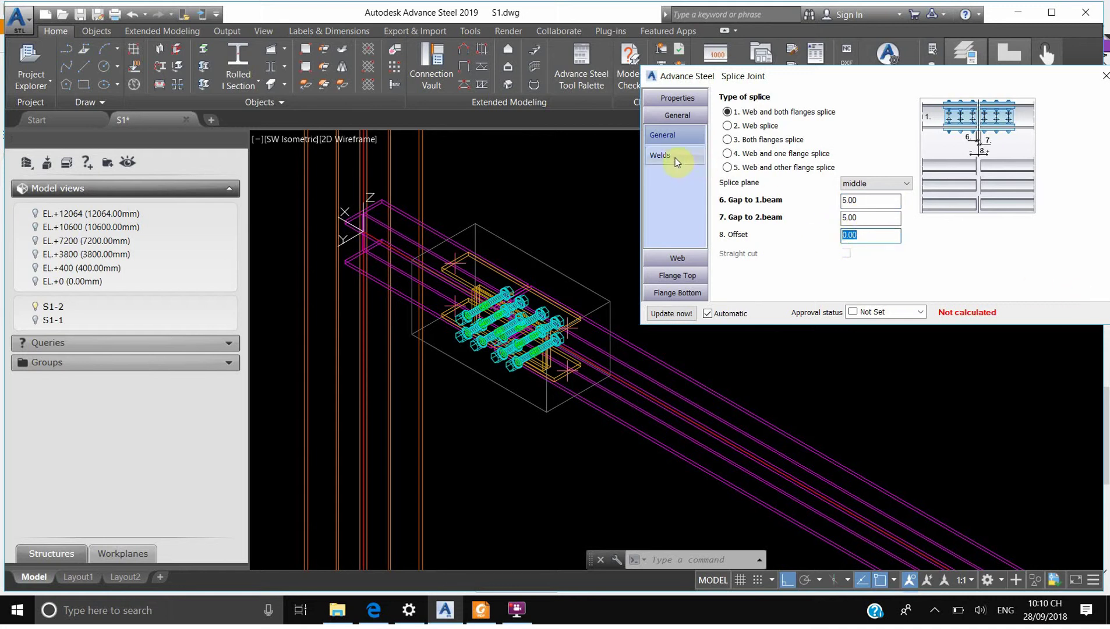
pyautogui.click(683, 261)
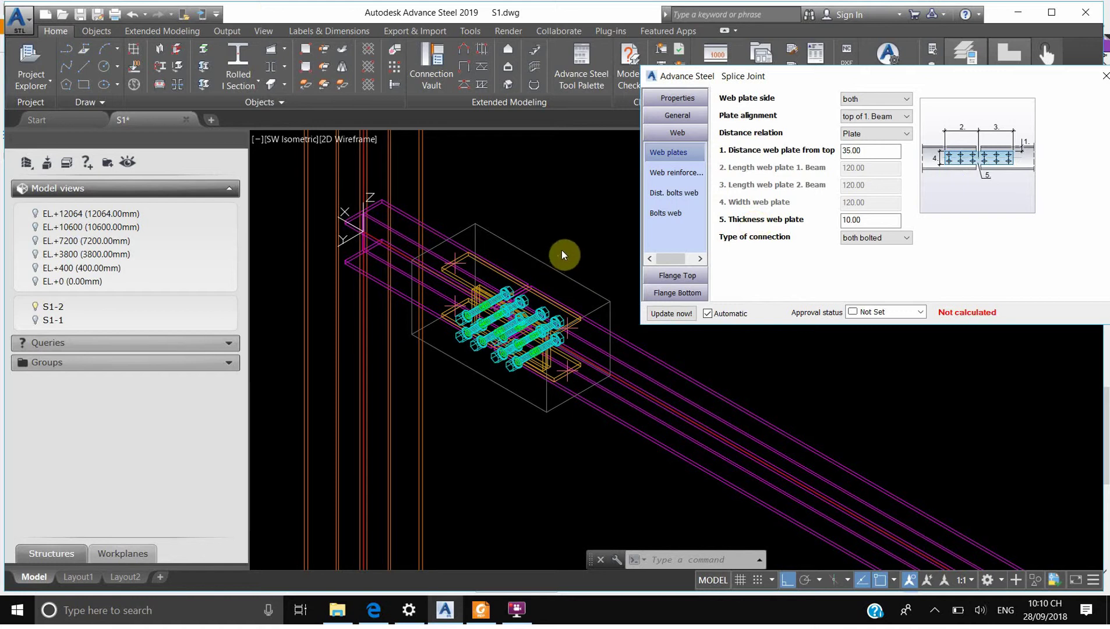
pyautogui.click(558, 235)
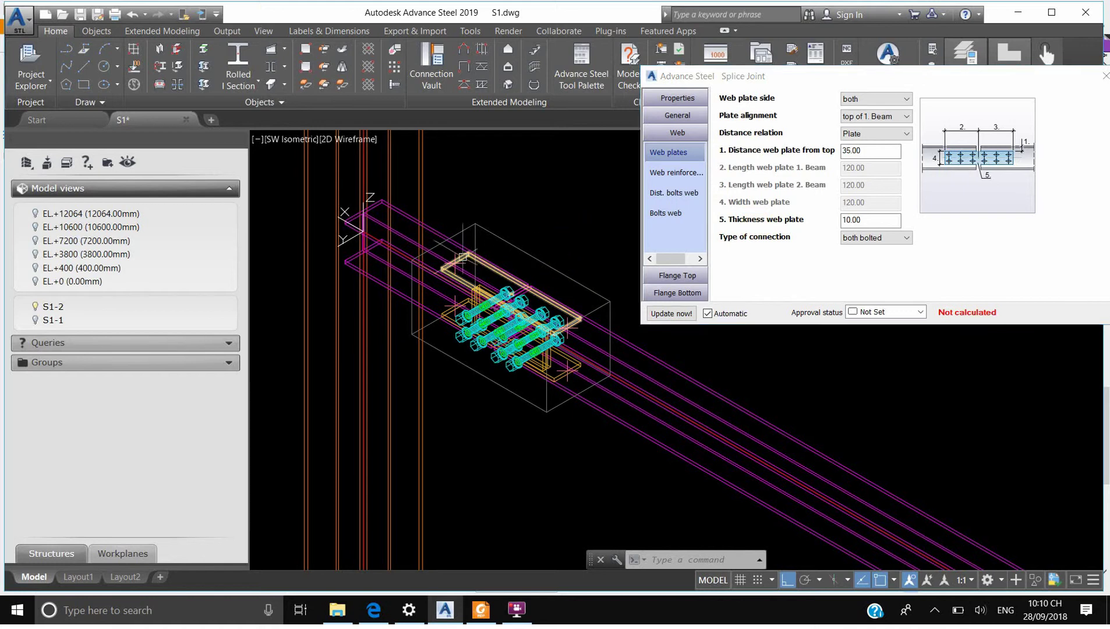
# - Move the splice joint dialog off the tool palette, show the UCS tools and place the palette over the model views list
pyautogui.moveTo(856, 75); pyautogui.dragTo(699, 204)
pyautogui.moveTo(795, 206); pyautogui.dragTo(841, 205)
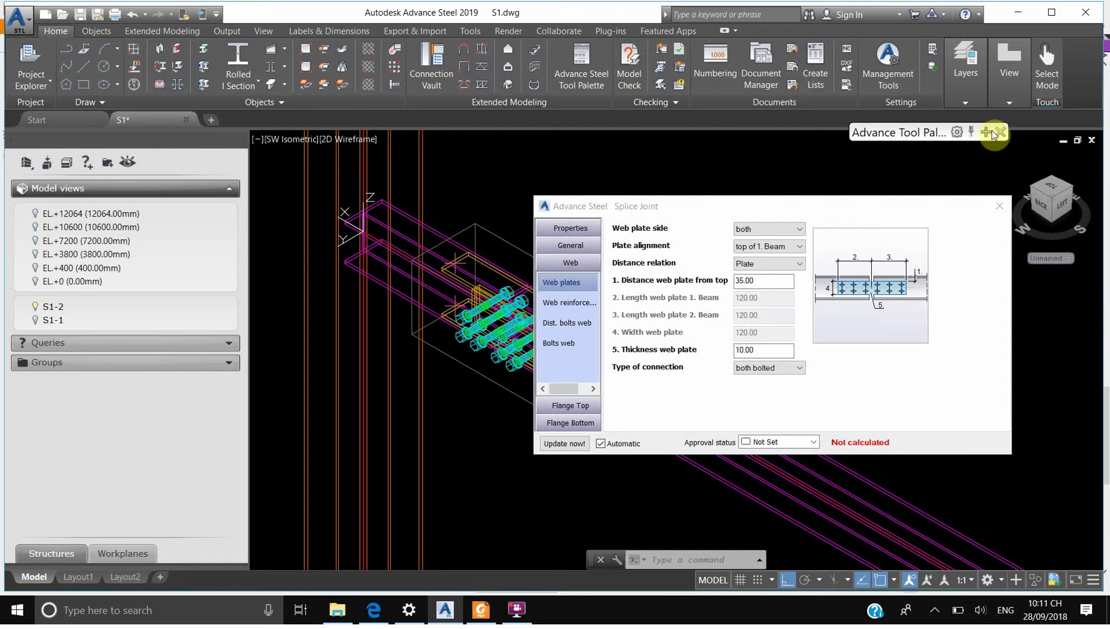
pyautogui.moveTo(954, 135)
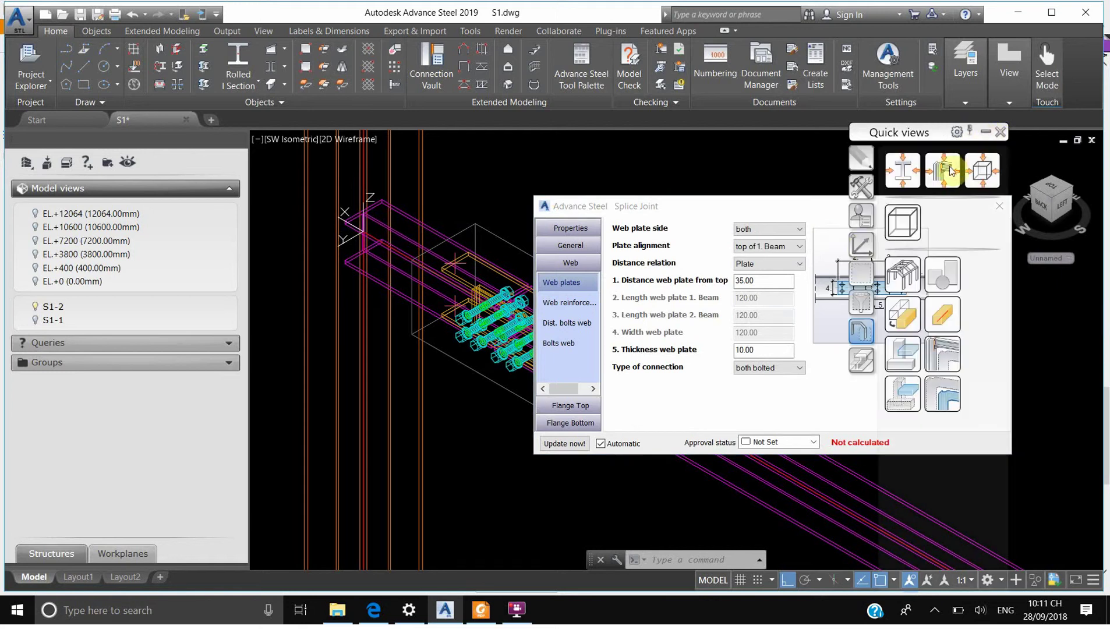
pyautogui.click(861, 245)
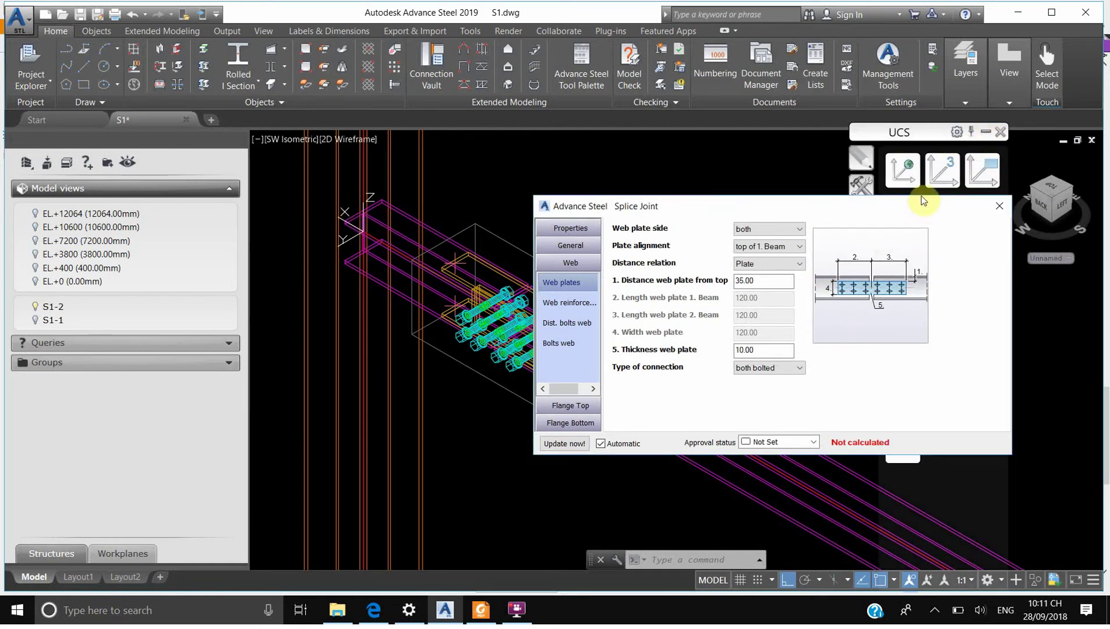
pyautogui.moveTo(913, 134)
pyautogui.moveTo(912, 134); pyautogui.dragTo(133, 88)
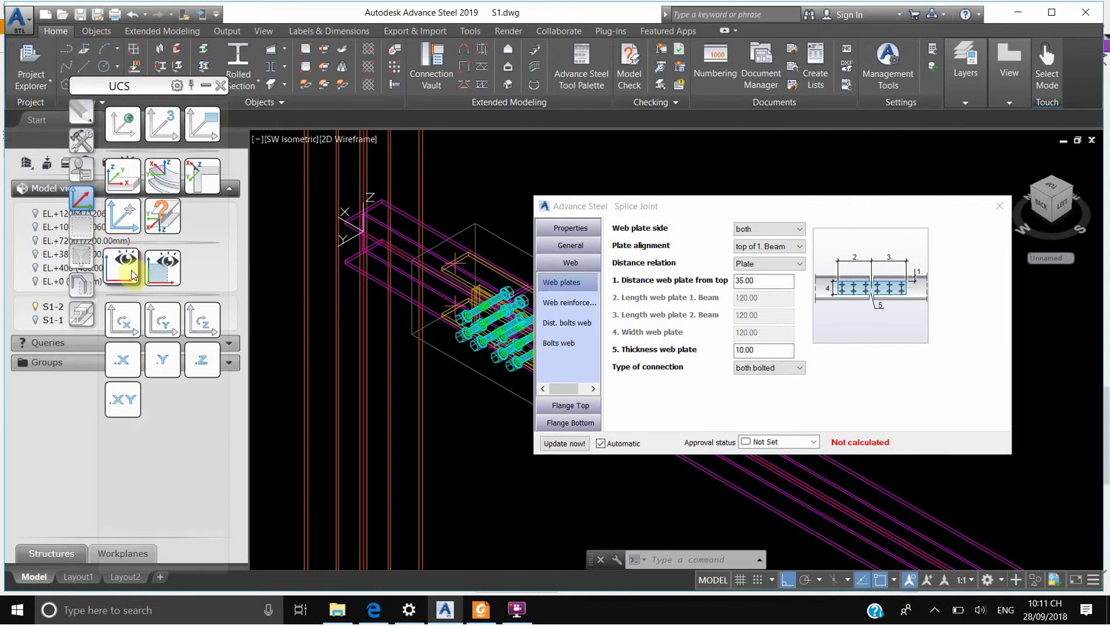
# - Rotate the UCS around X and set the view to the plan of the current UCS
pyautogui.click(119, 324)
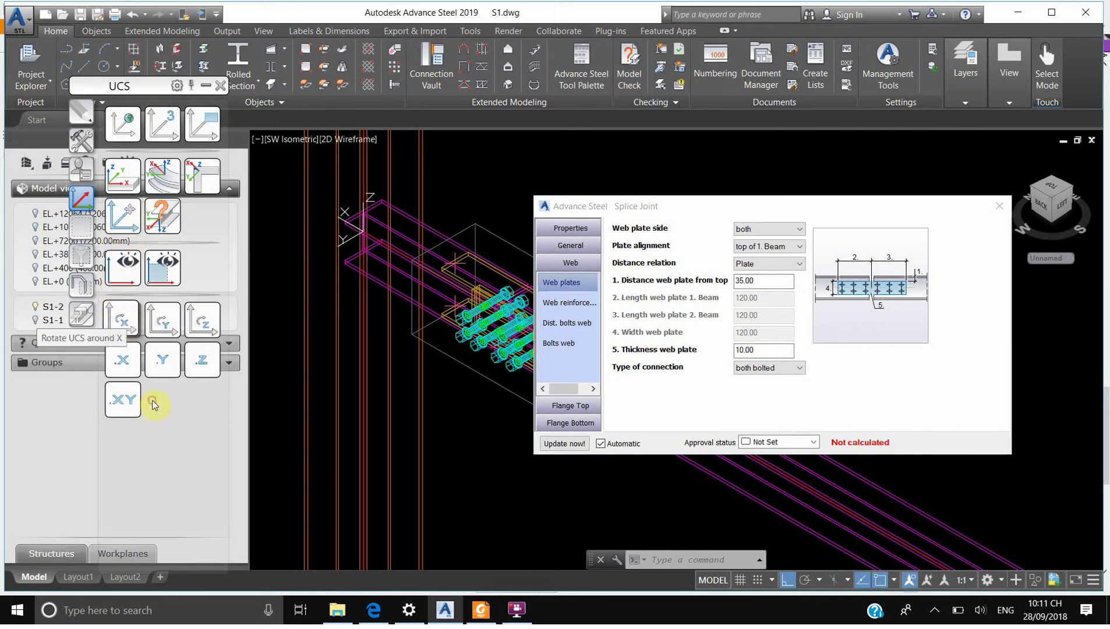
pyautogui.moveTo(425, 252); pyautogui.dragTo(508, 265, button='middle')
pyautogui.click(110, 276)
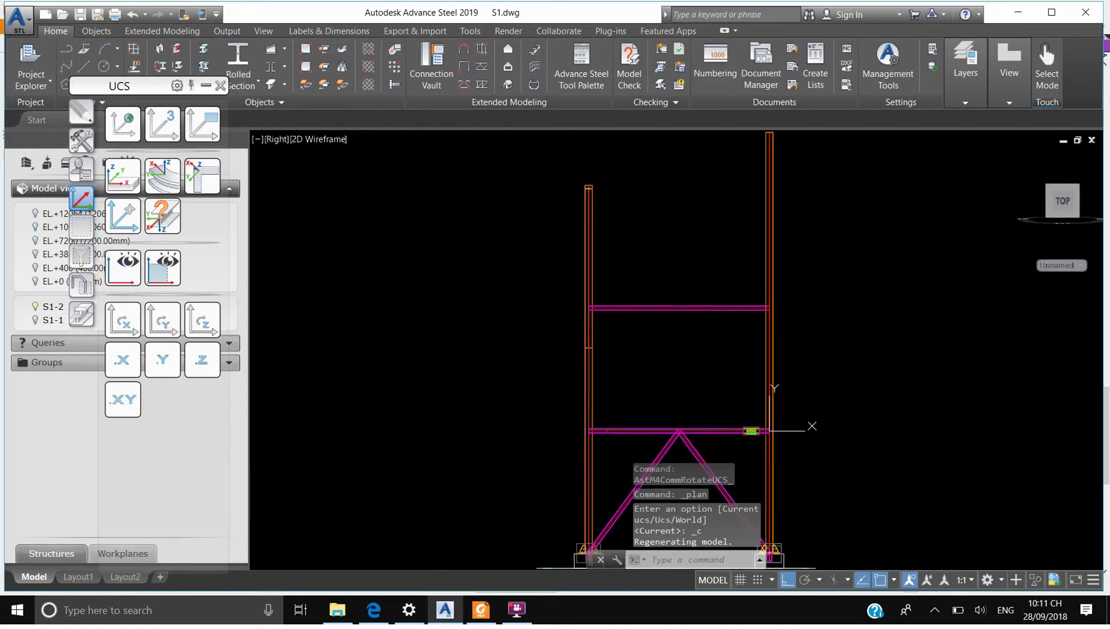
# - Reopen the splice joint's properties from its connection box and choose Web splice as the type of splice
pyautogui.scroll(6, 764, 437)
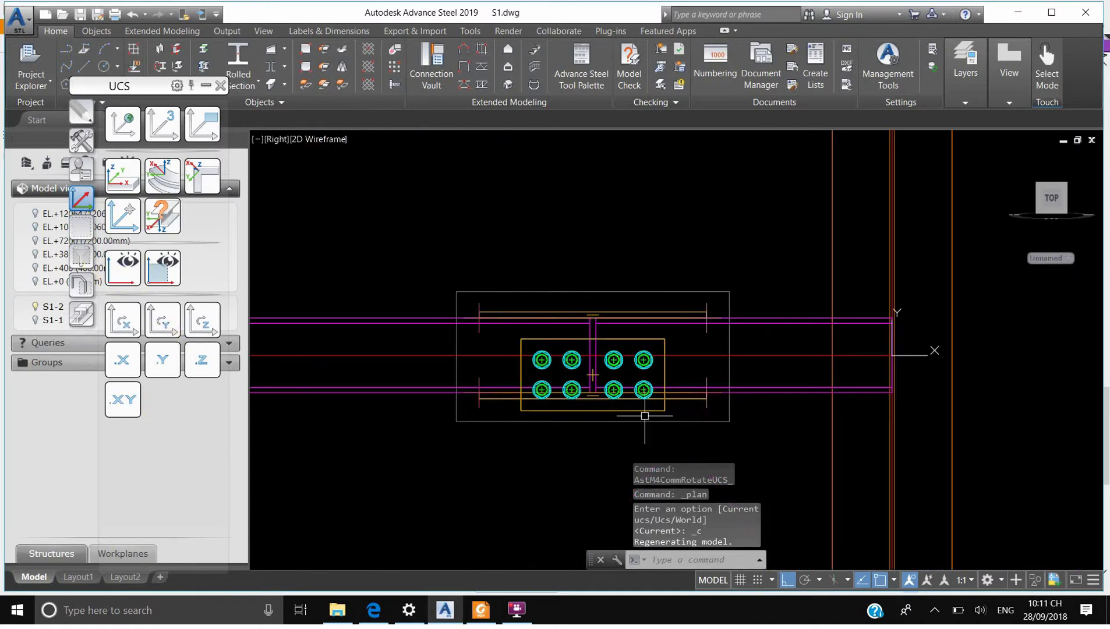
pyautogui.click(643, 422)
pyautogui.rightClick(807, 530)
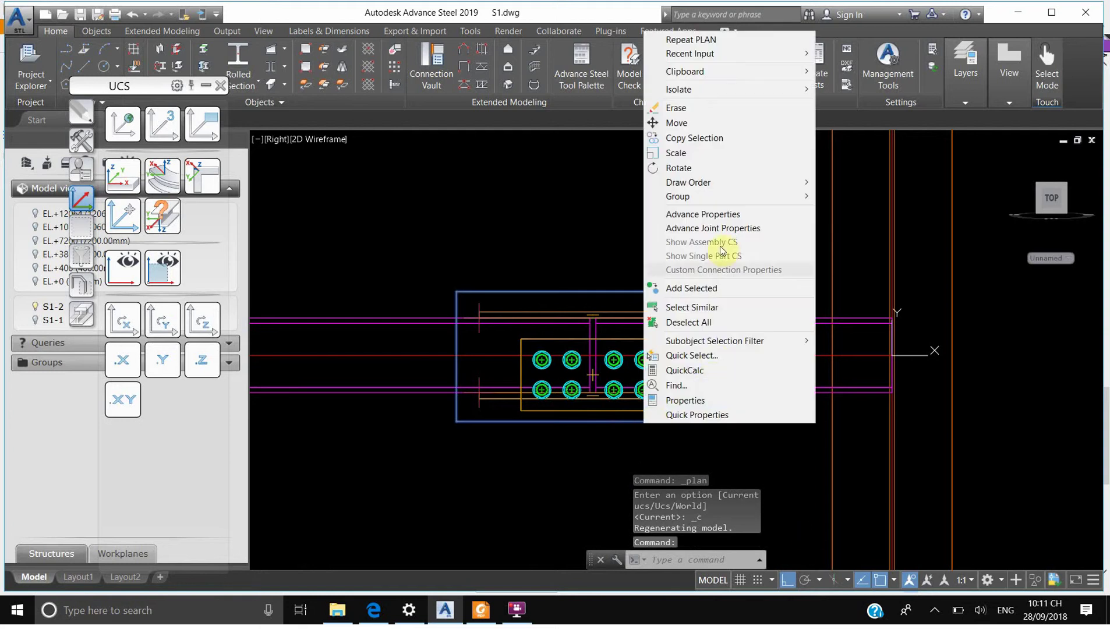
pyautogui.click(899, 289)
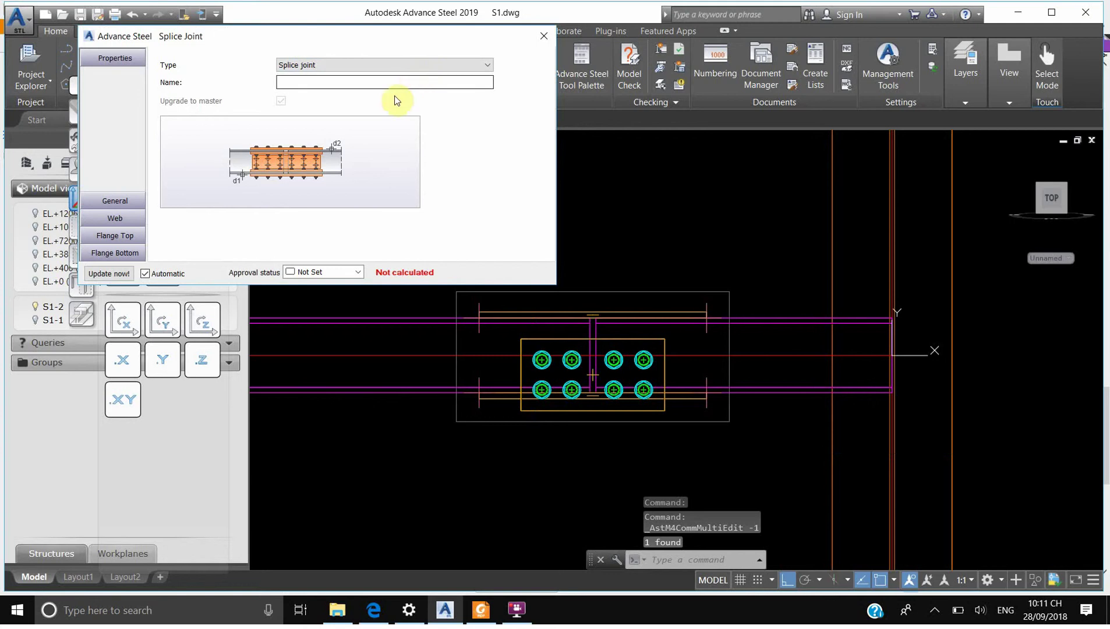
pyautogui.click(115, 200)
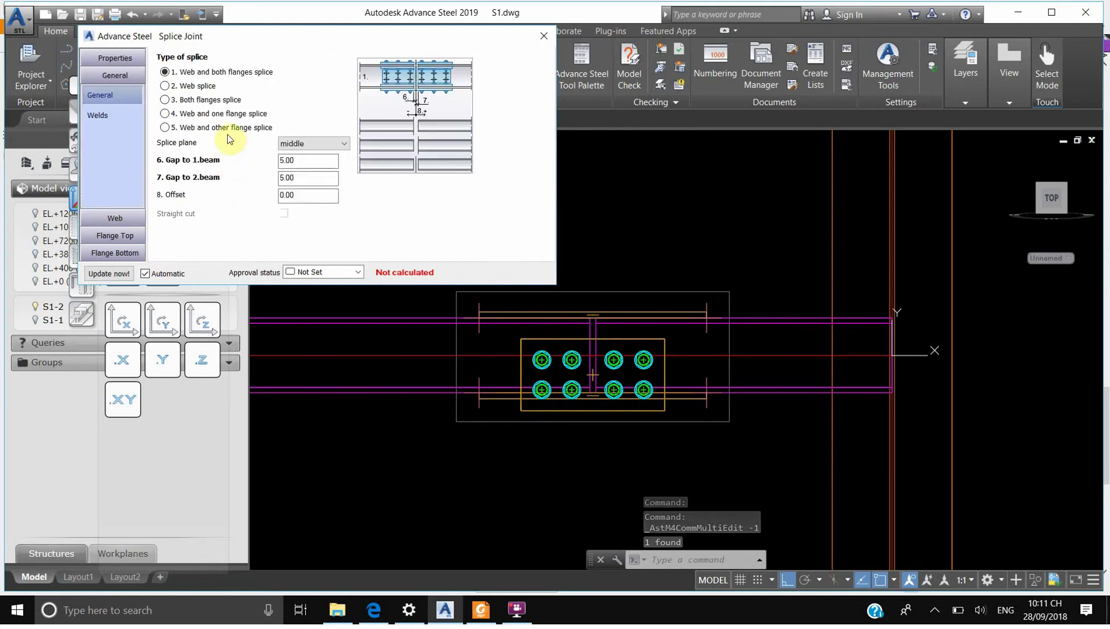
pyautogui.click(174, 86)
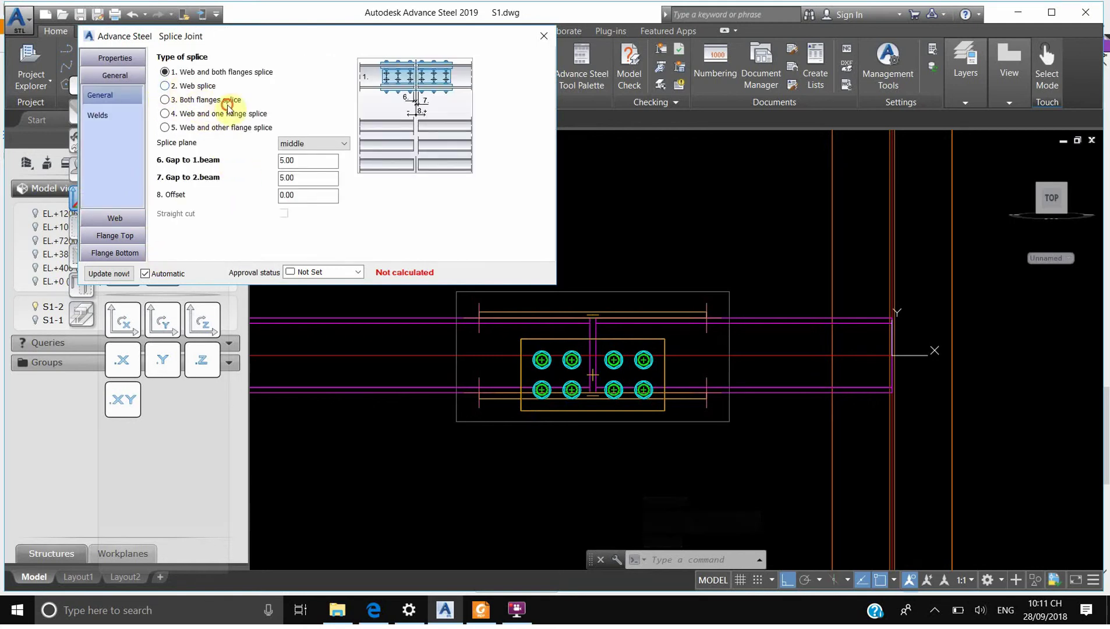